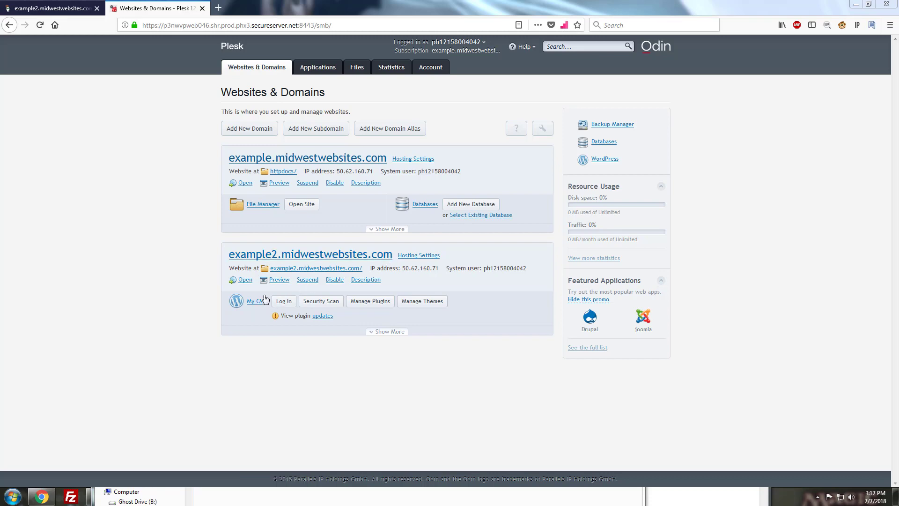
# - Load example2.midwestwebsites.com in a new browser tab to view the live site
pyautogui.click(220, 8)
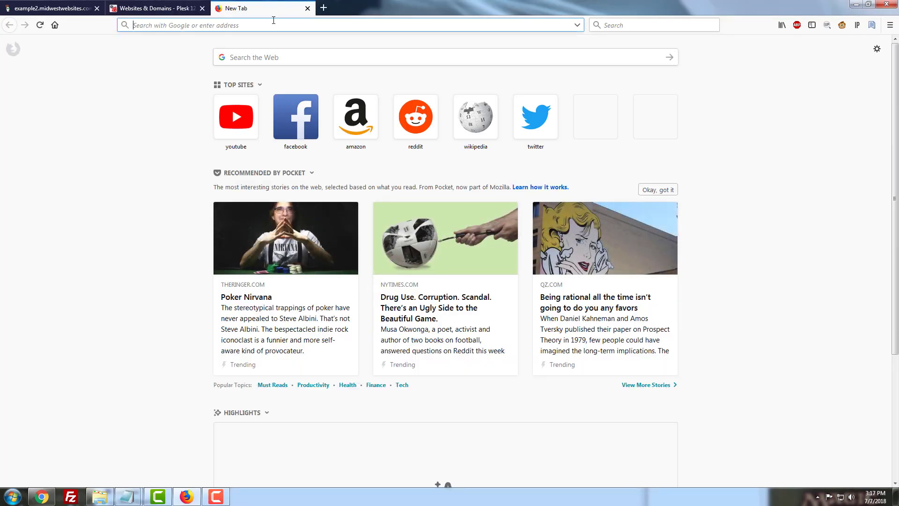
pyautogui.write('example')
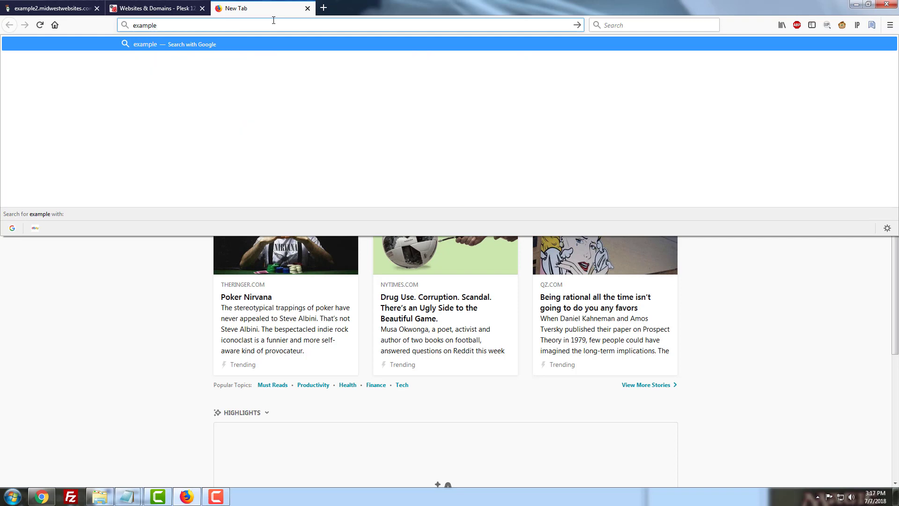
pyautogui.write('2.midwestwebsit')
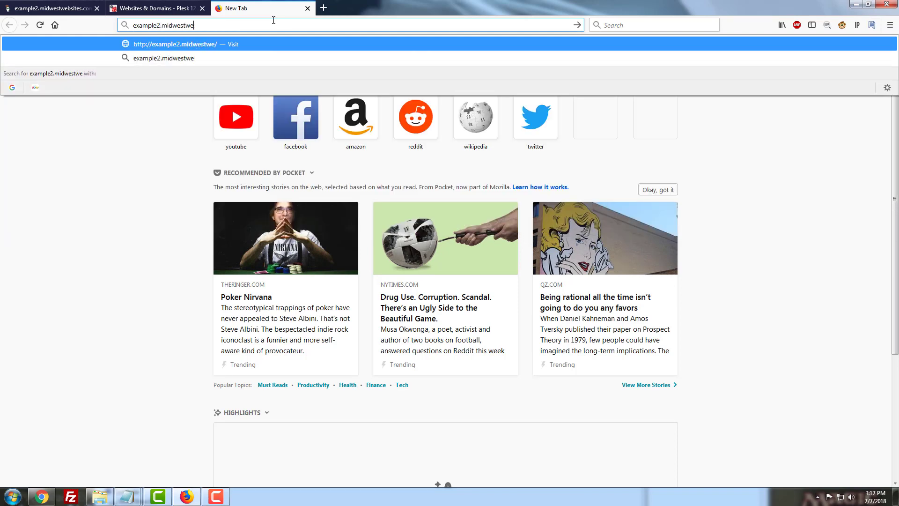
pyautogui.write('es.com')
pyautogui.press('Return')
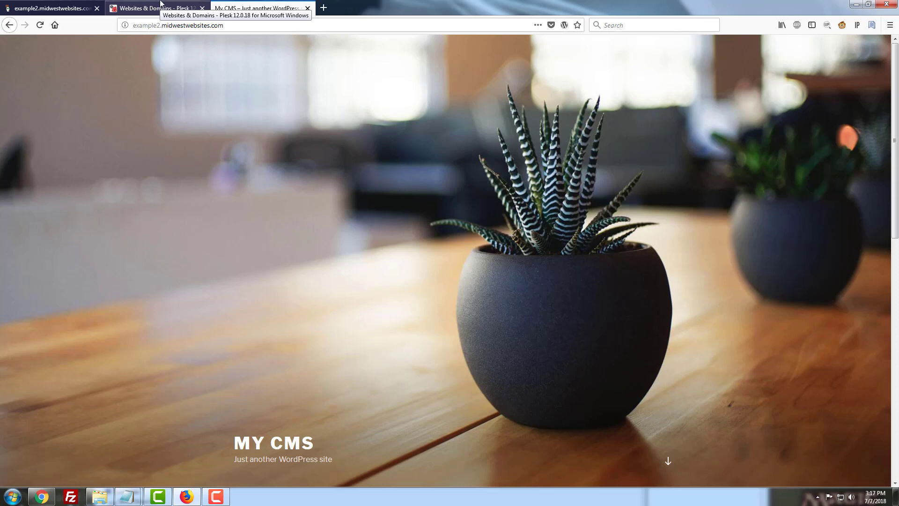
# - Return to Plesk and open the Secure Your Sites page for the example2.midwestwebsites.com domain
pyautogui.click(160, 4)
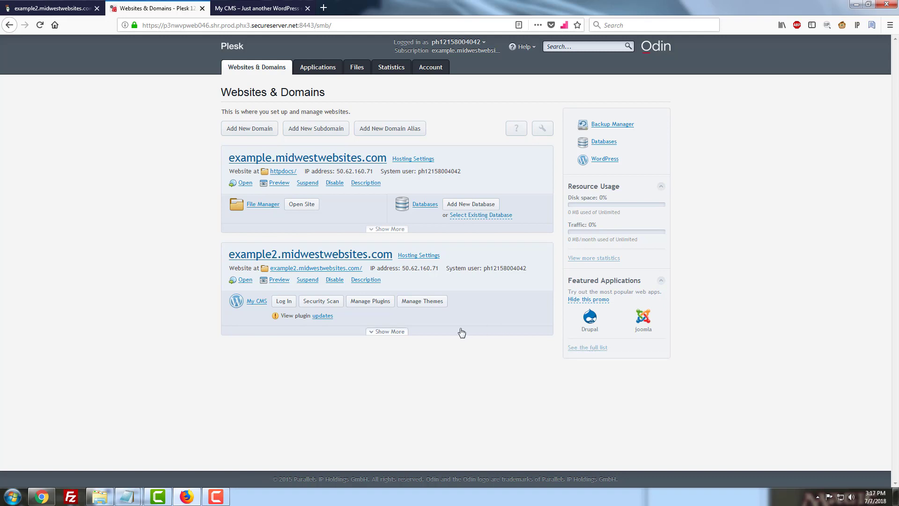
pyautogui.click(403, 333)
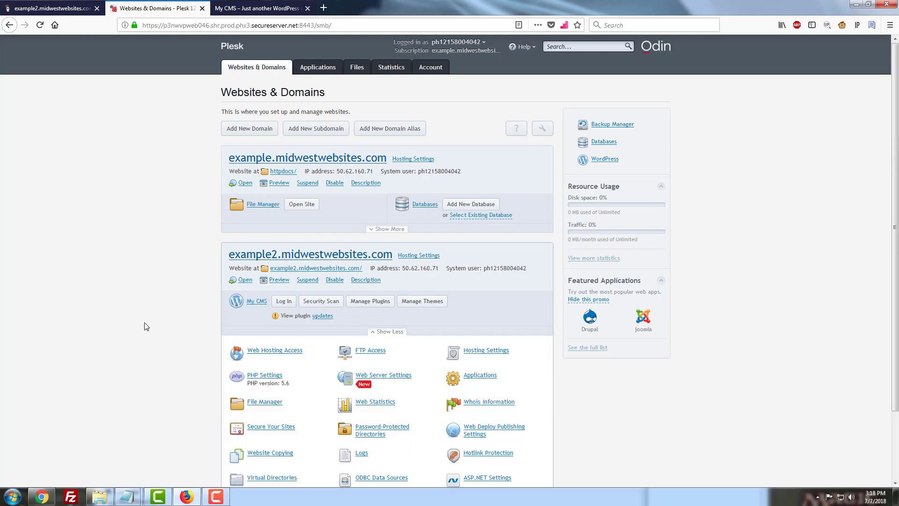
pyautogui.scroll(-1, 156, 320)
pyautogui.scroll(-3, 156, 320)
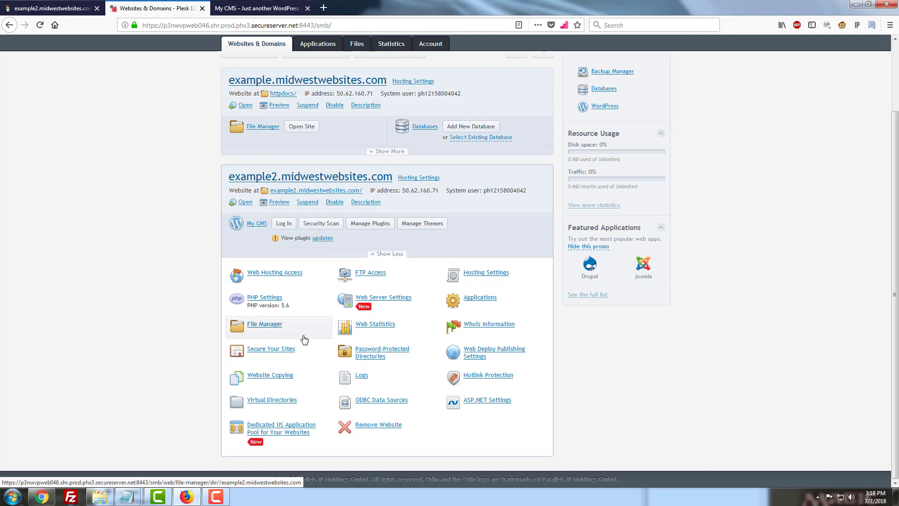
pyautogui.click(273, 350)
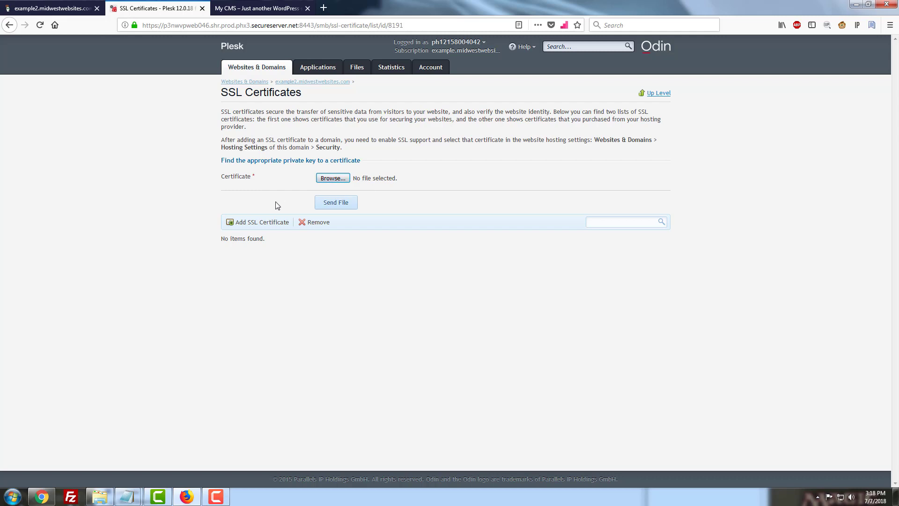
# - Start a new SSL certificate and name it example2.midwestwebsites.com
pyautogui.click(256, 228)
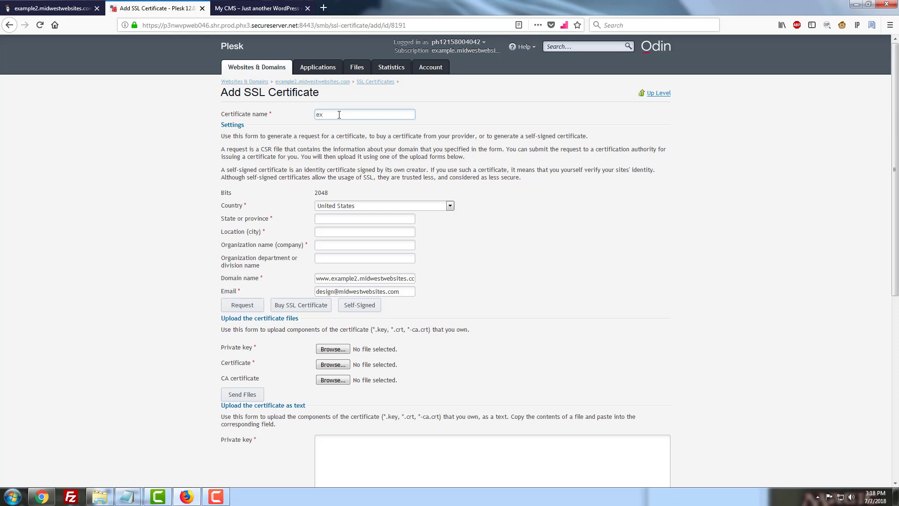
pyautogui.write('mple2')
pyautogui.write('.midwestites.com')
pyautogui.click(368, 115)
pyautogui.write('twebs')
# - Fill in the certificate settings with state IA, city Cedar Rapids and organization name Midwest Websites
pyautogui.click(332, 221)
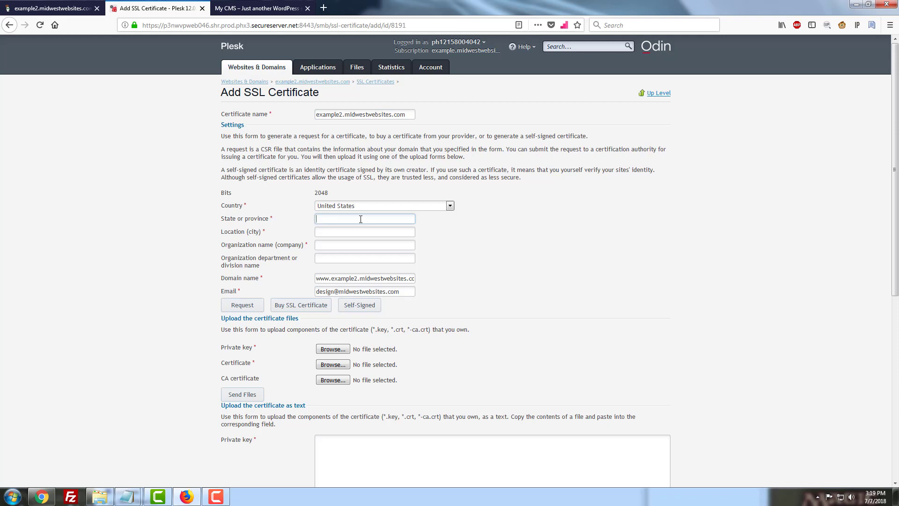
pyautogui.write('IA')
pyautogui.click(342, 229)
pyautogui.write('Cedar Rapids')
pyautogui.press('Tab')
pyautogui.write('Mi')
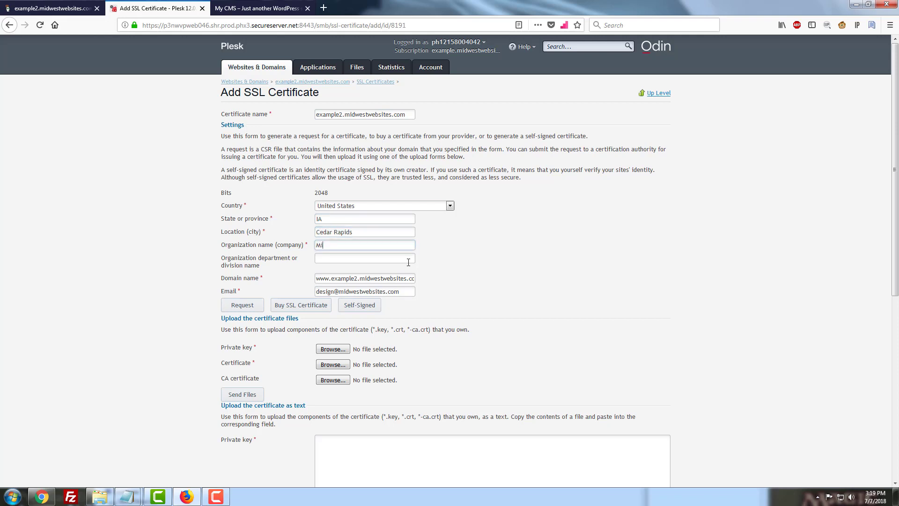
pyautogui.write('dwest Websitesa')
pyautogui.press('BackSpace')
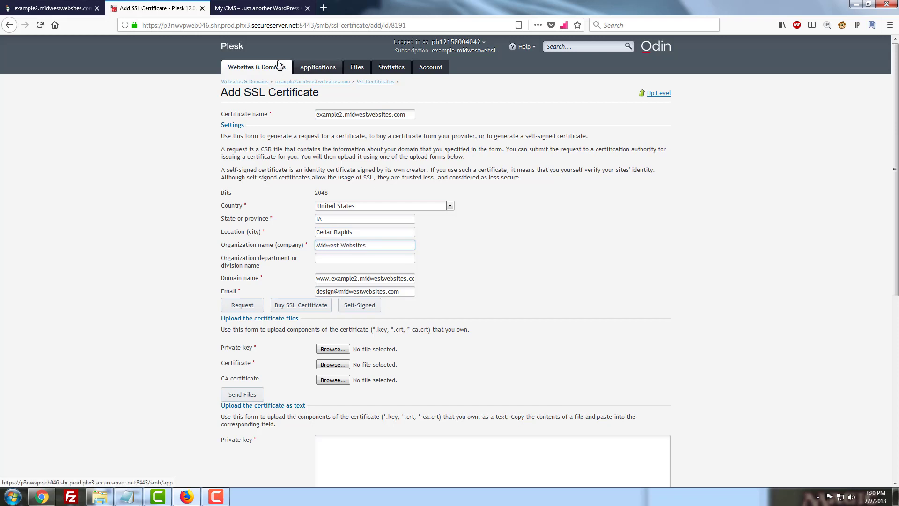
pyautogui.scroll(-2, 323, 344)
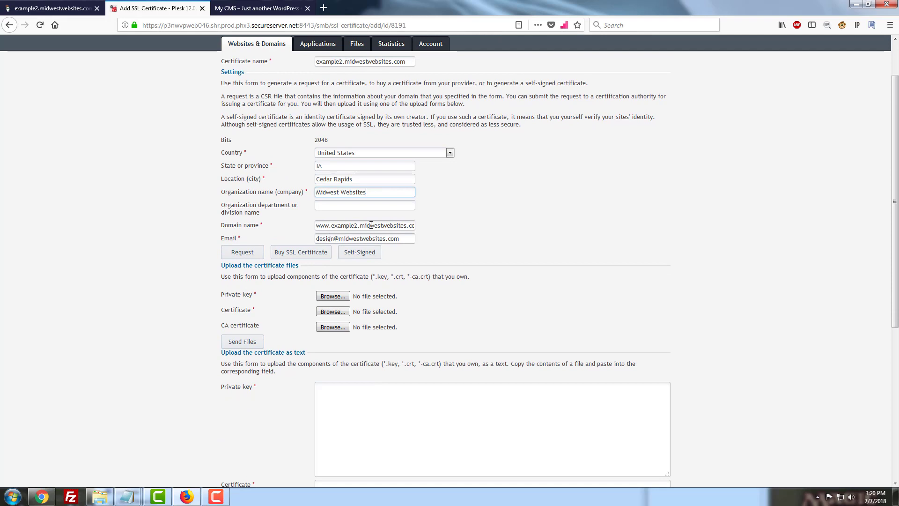
pyautogui.click(331, 226)
pyautogui.hotkey('shift', 'Home')
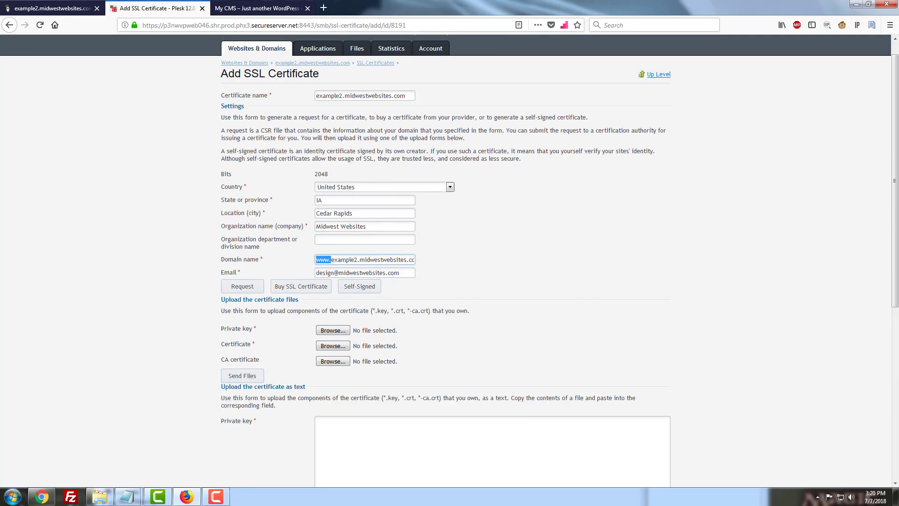
pyautogui.press('BackSpace')
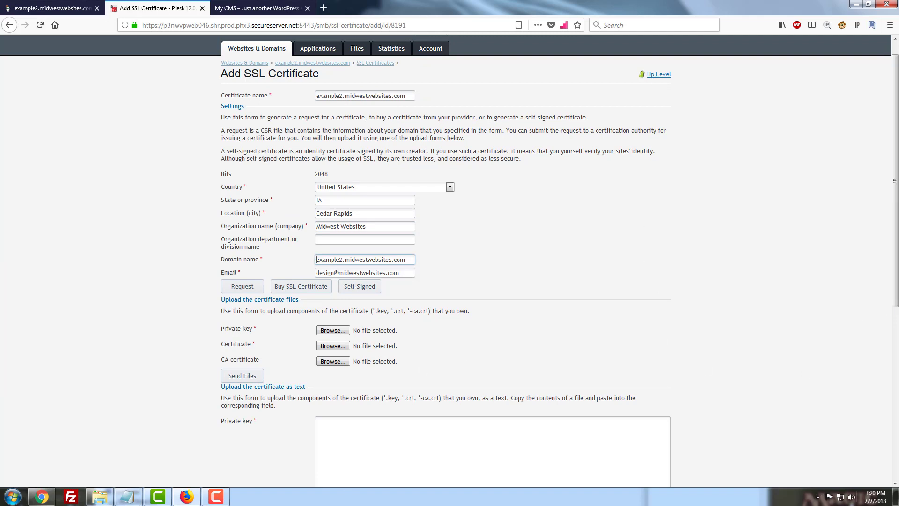
pyautogui.click(564, 241)
# - Review the rest of the certificate form and submit it as a certificate request
pyautogui.scroll(-2, 386, 269)
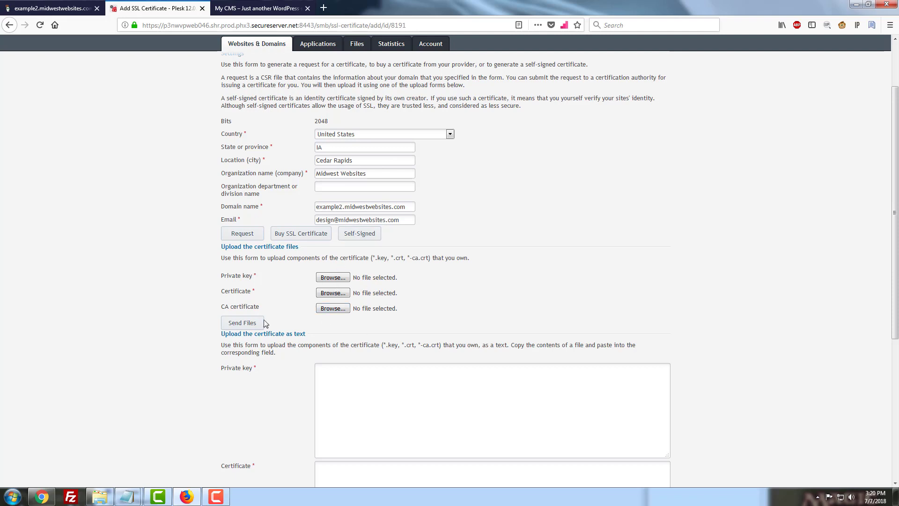
pyautogui.scroll(-8, 231, 380)
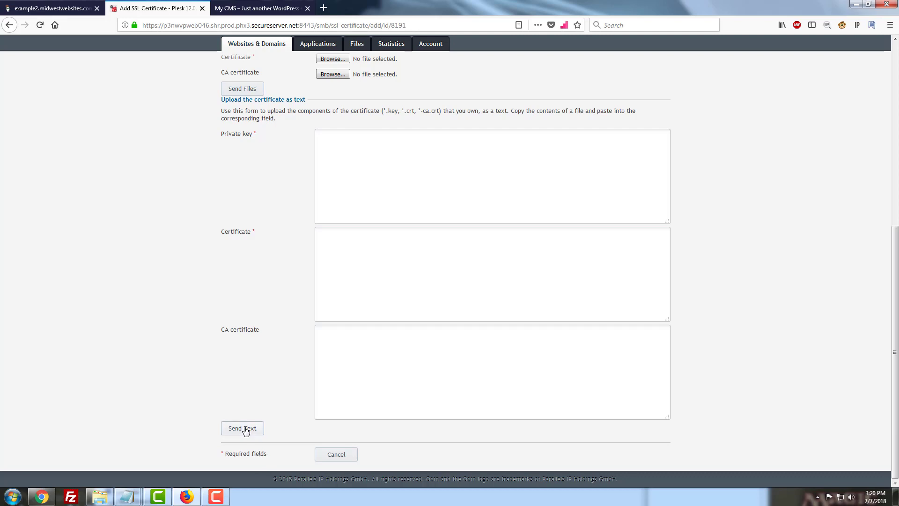
pyautogui.scroll(9, 247, 431)
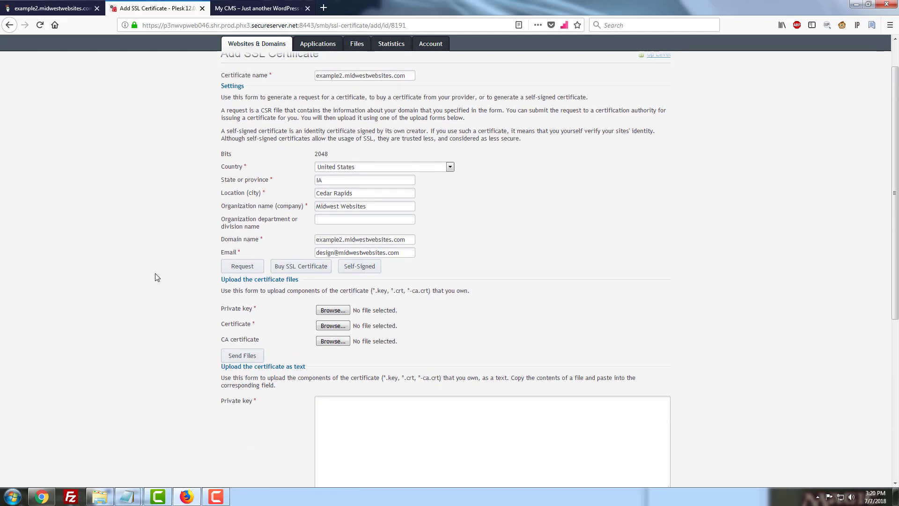
pyautogui.click(230, 272)
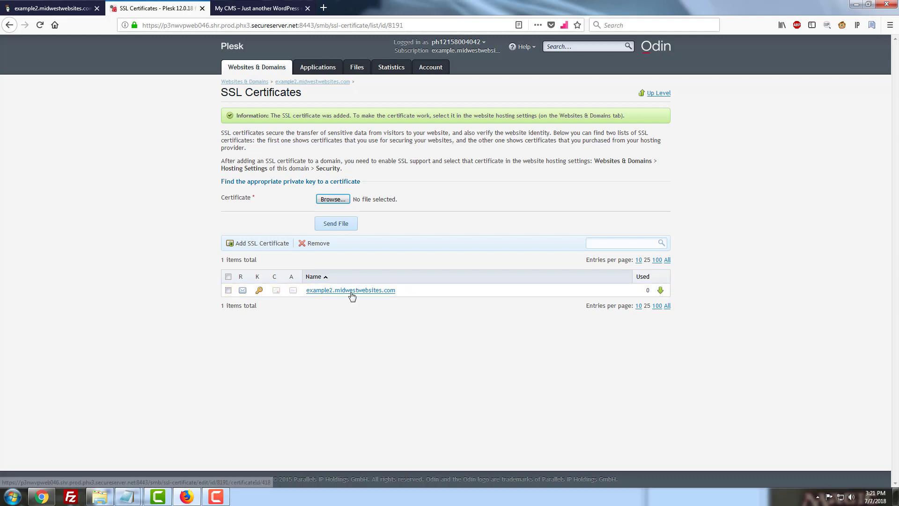
# - Open the example2.midwestwebsites.com certificate's properties and copy the whole CSR, including its BEGIN and END lines
pyautogui.click(321, 291)
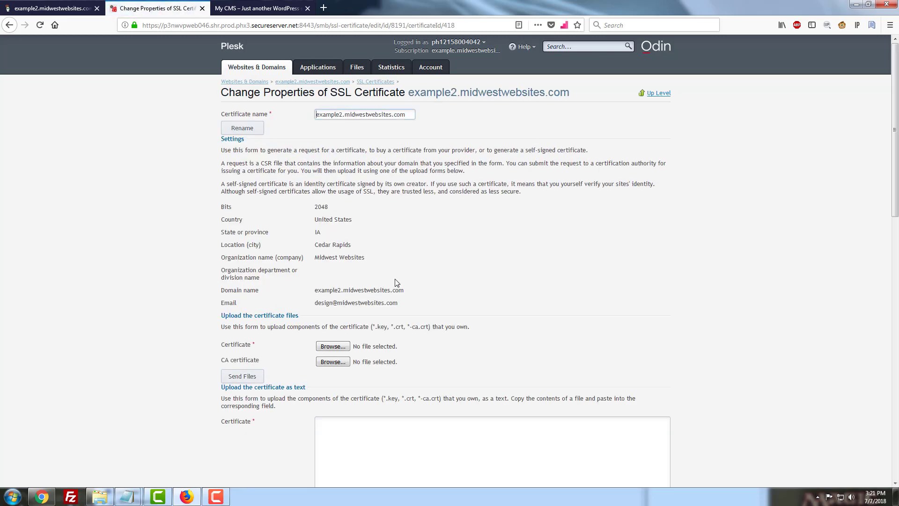
pyautogui.scroll(-10, 439, 296)
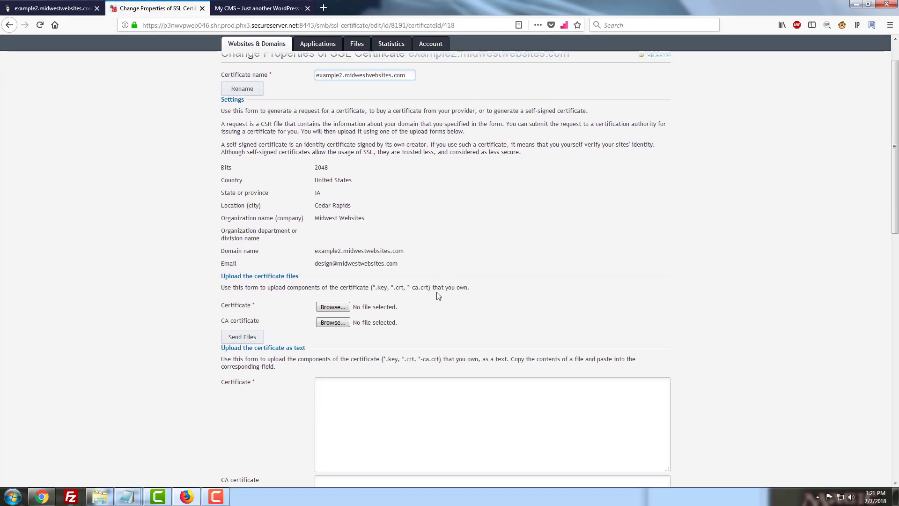
pyautogui.scroll(-3, 440, 292)
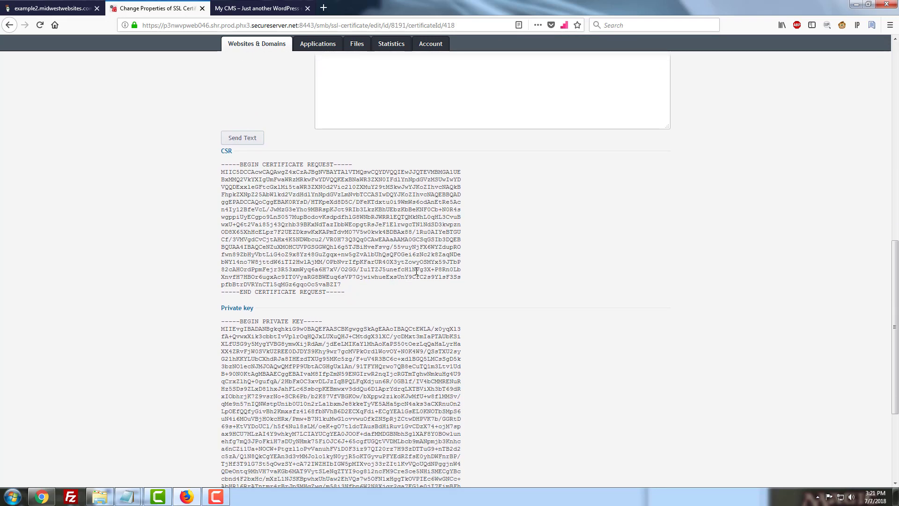
pyautogui.scroll(-4, 416, 271)
pyautogui.scroll(3, 585, 311)
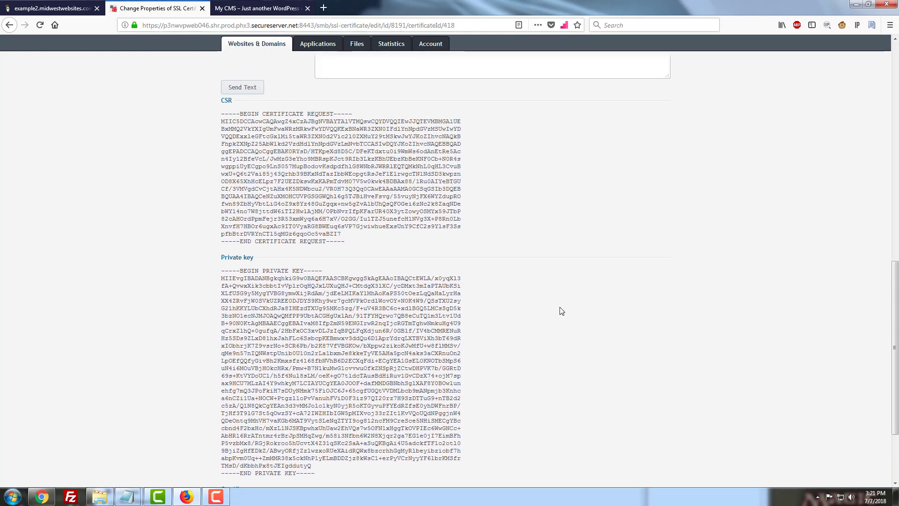
pyautogui.scroll(2, 561, 311)
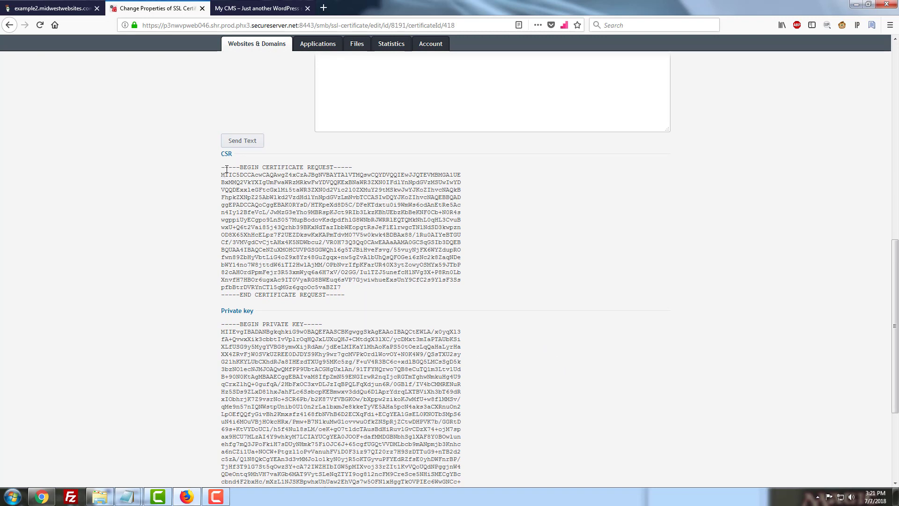
pyautogui.moveTo(227, 169); pyautogui.dragTo(397, 299)
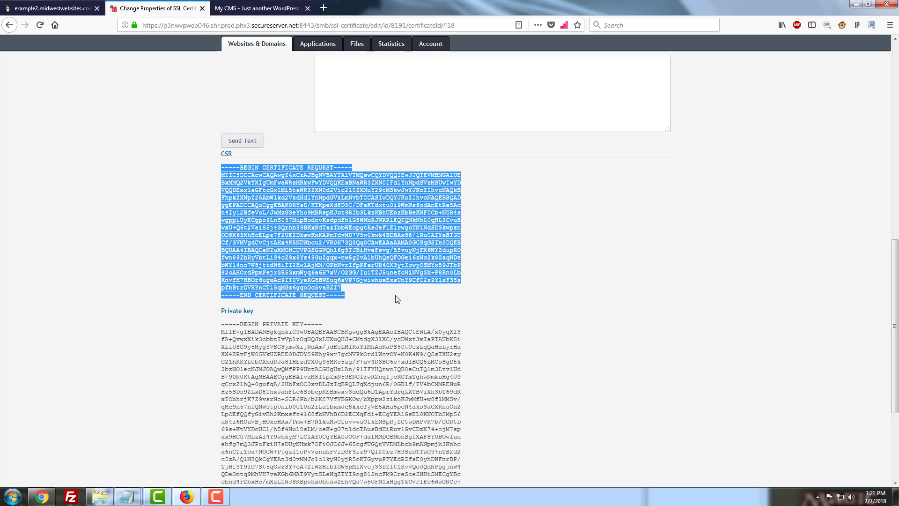
pyautogui.rightClick(350, 238)
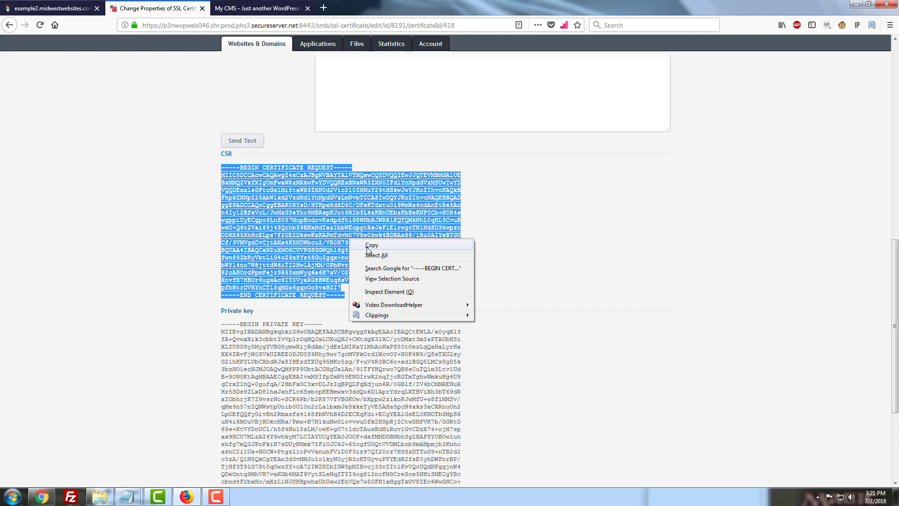
pyautogui.click(371, 245)
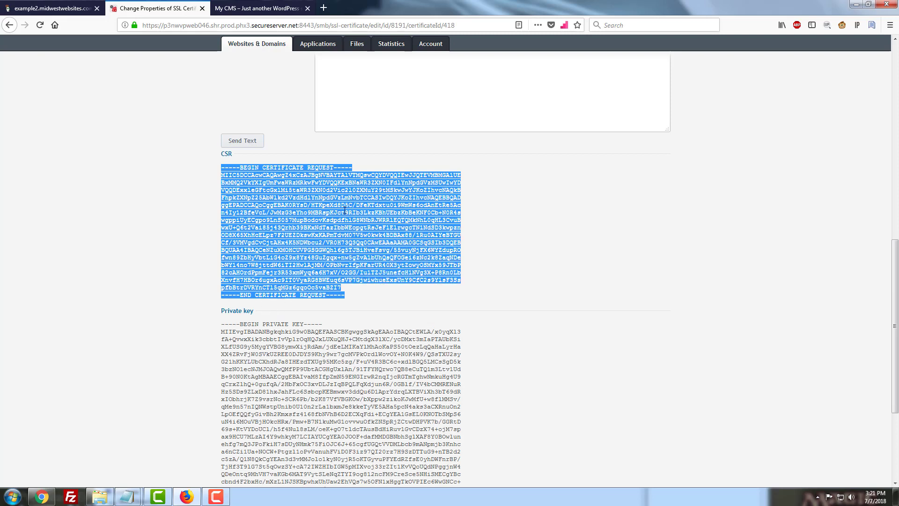
# - Switch to the GoDaddy certificate page, re-key the certificate with the copied CSR, and submit all saved changes
pyautogui.click(27, 4)
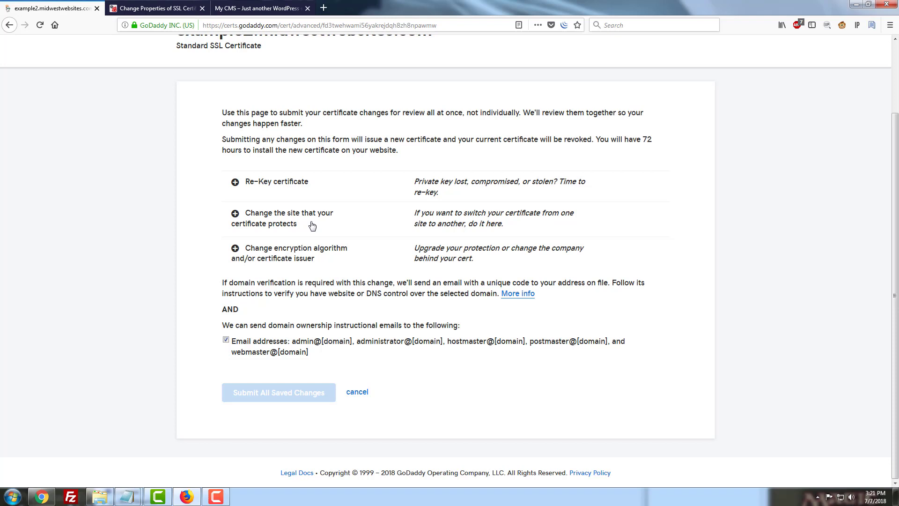
pyautogui.click(308, 187)
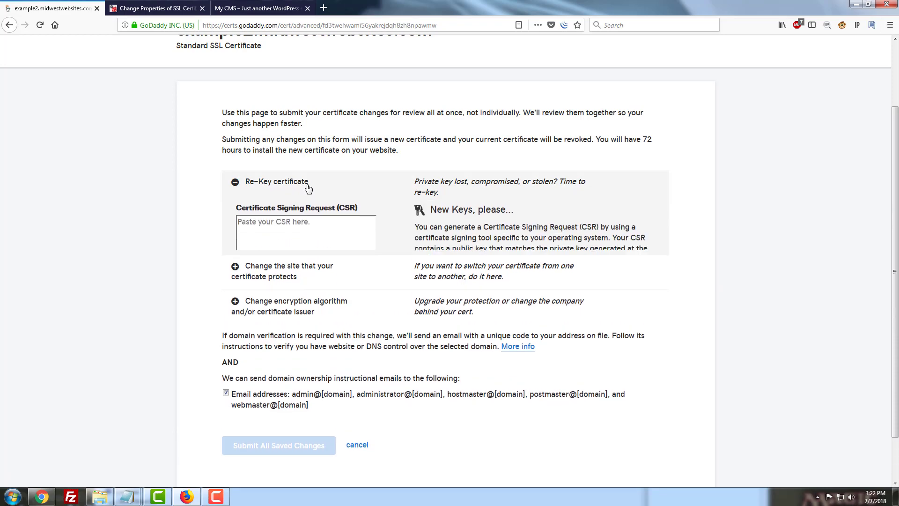
pyautogui.hotkey('ctrl', 'v')
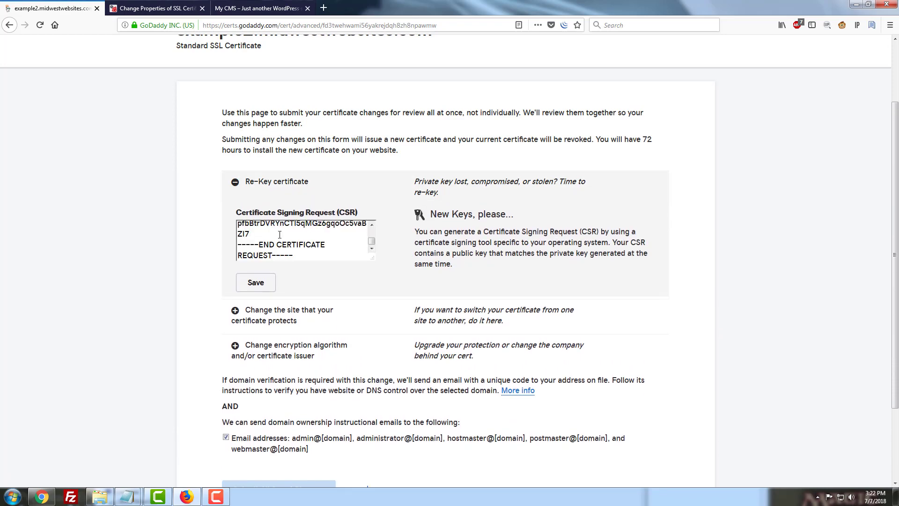
pyautogui.click(256, 285)
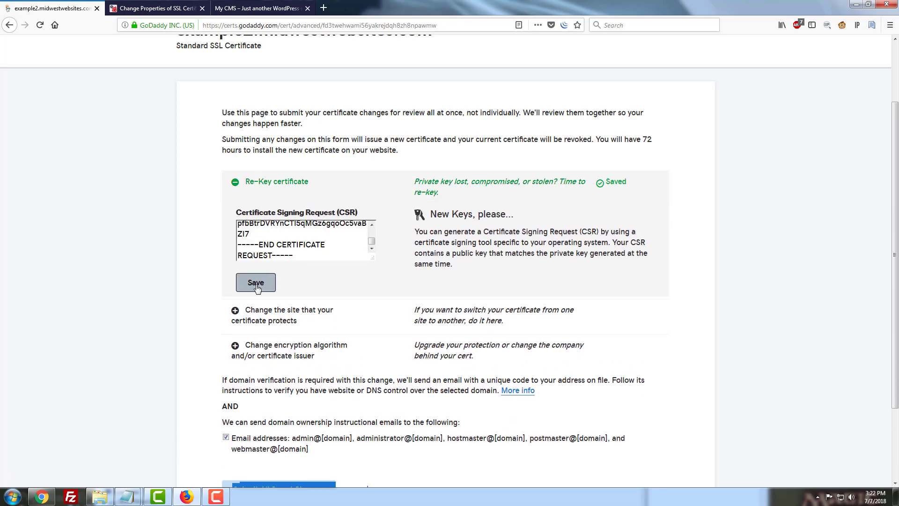
pyautogui.scroll(-2, 306, 262)
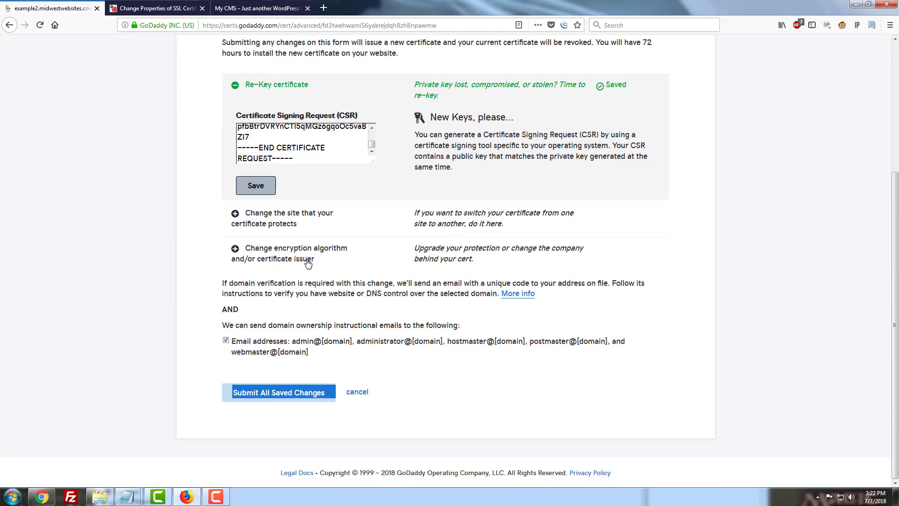
pyautogui.click(277, 401)
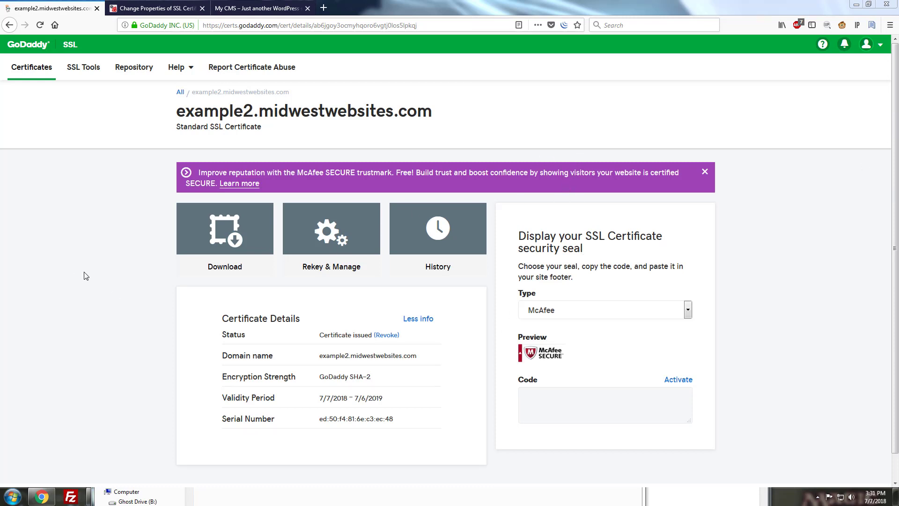
# - Download the example2.midwestwebsites.com certificate zip for the IIS server type and save the file
pyautogui.click(209, 242)
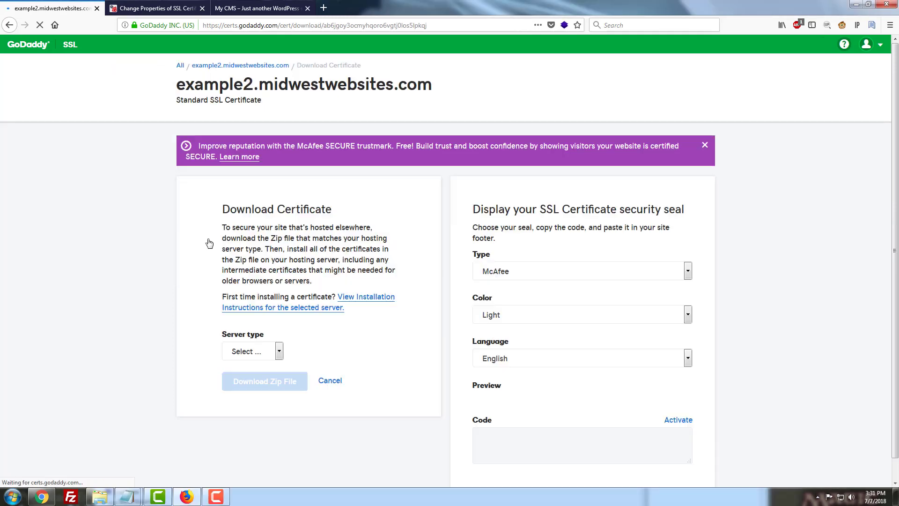
pyautogui.scroll(-1, 186, 249)
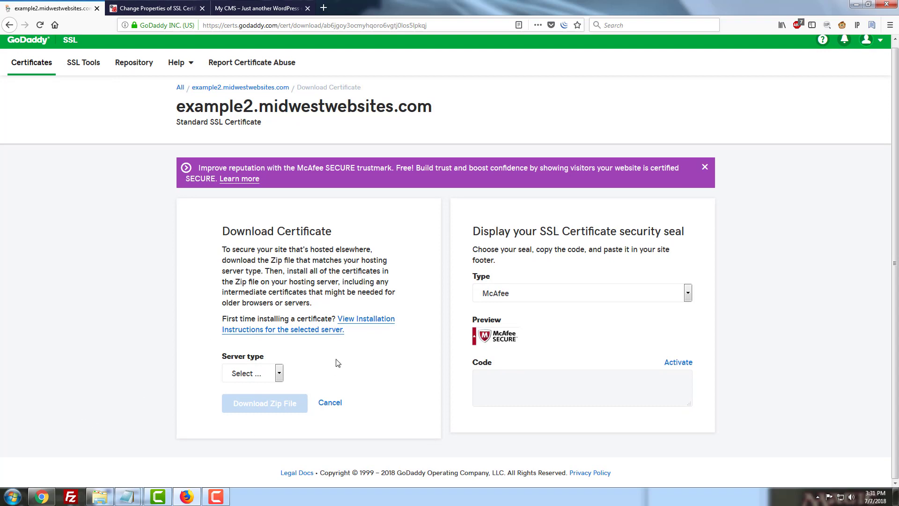
pyautogui.click(271, 377)
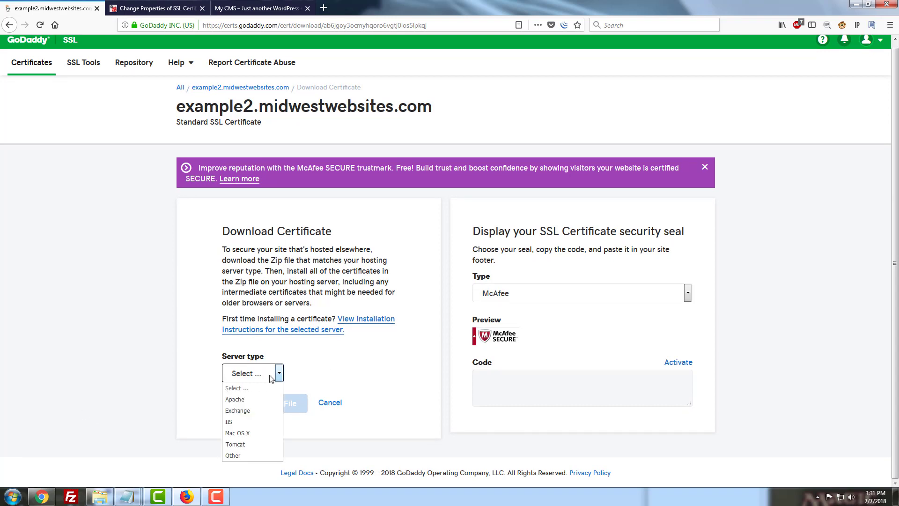
pyautogui.click(235, 422)
pyautogui.click(267, 405)
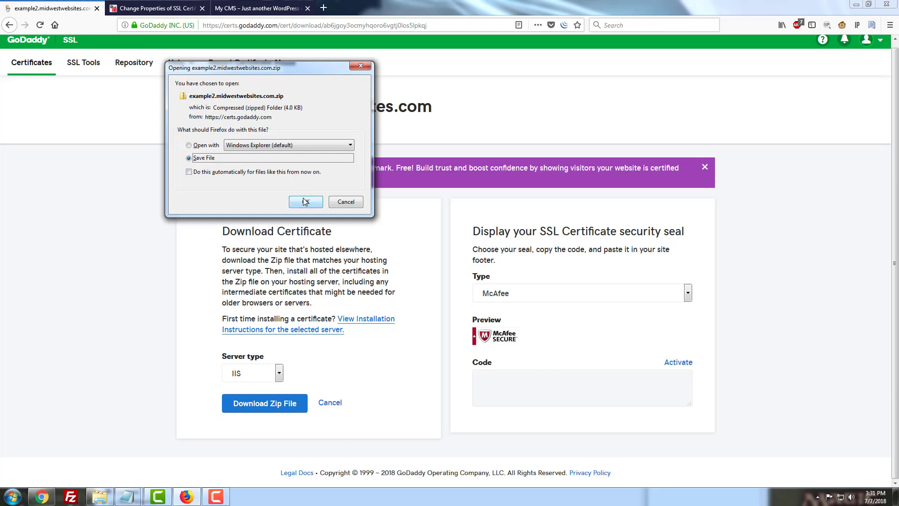
pyautogui.click(306, 202)
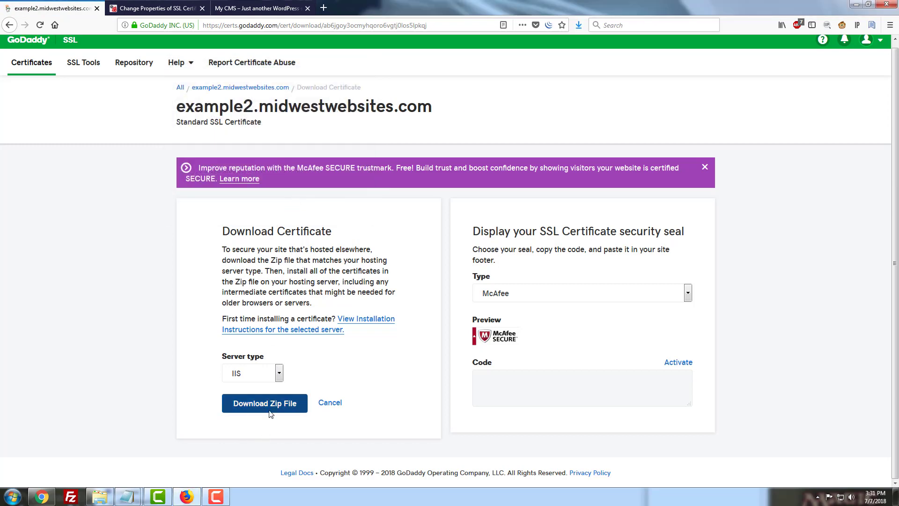
# - Extract the downloaded example2.midwestwebsites.com zip directly into the Downloads folder with 7-Zip
pyautogui.click(99, 497)
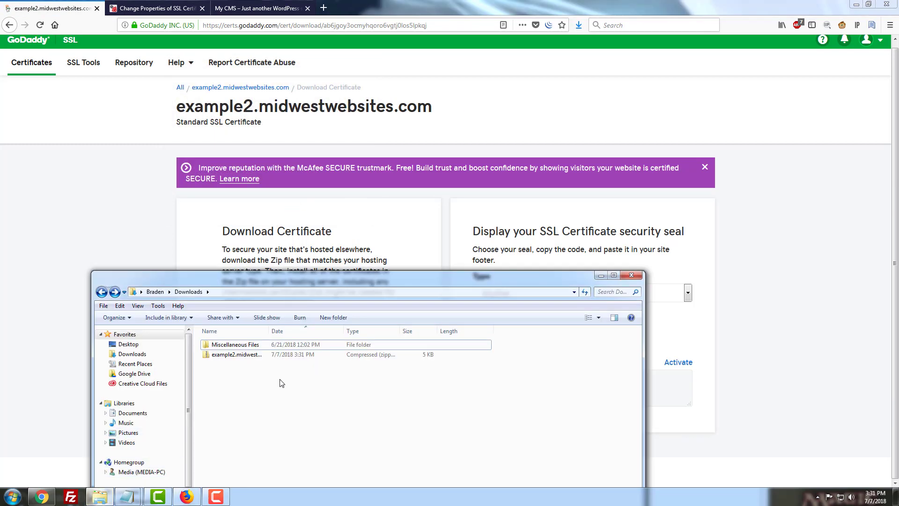
pyautogui.click(247, 361)
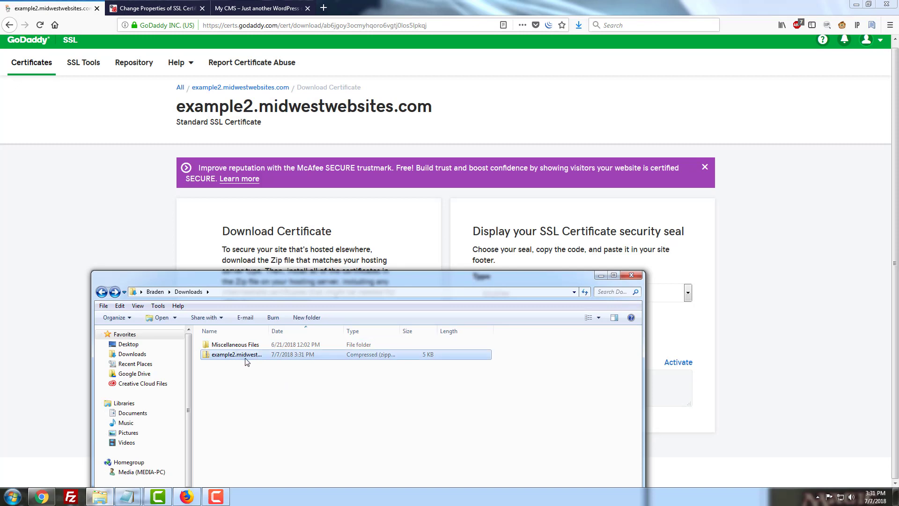
pyautogui.rightClick(247, 361)
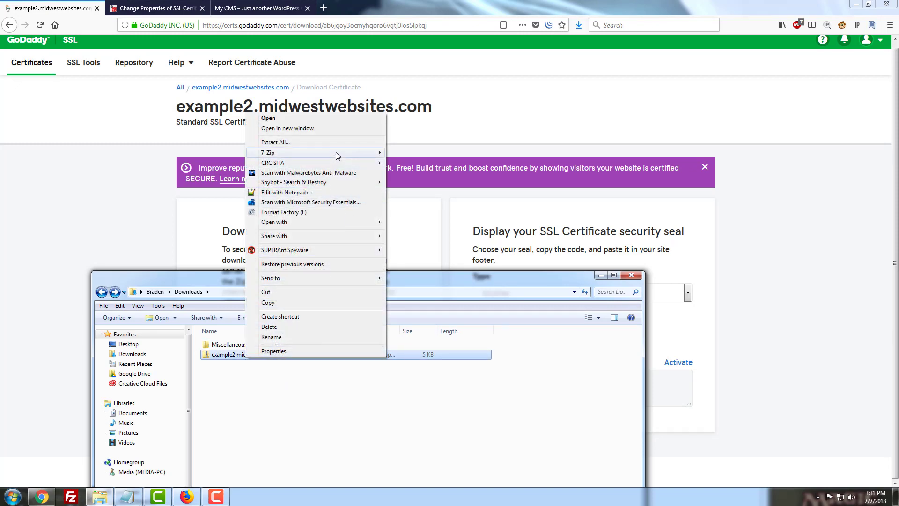
pyautogui.moveTo(349, 152)
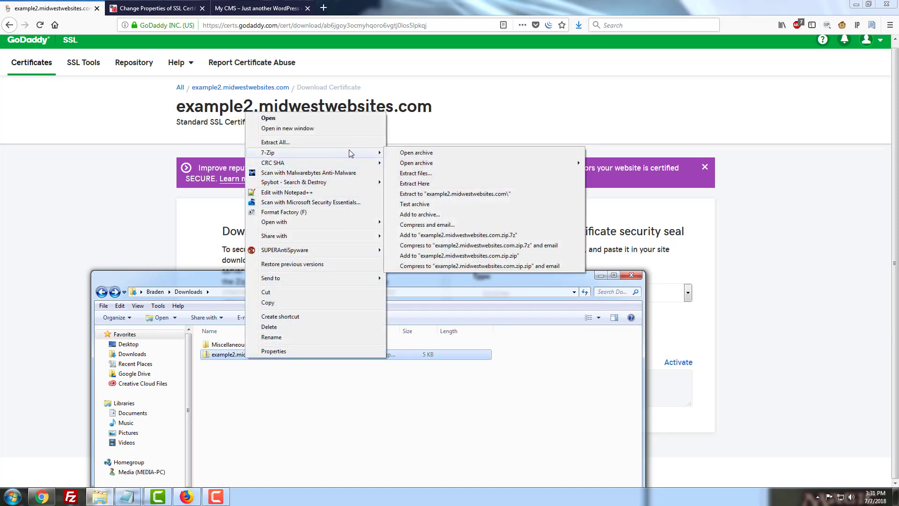
pyautogui.click(415, 184)
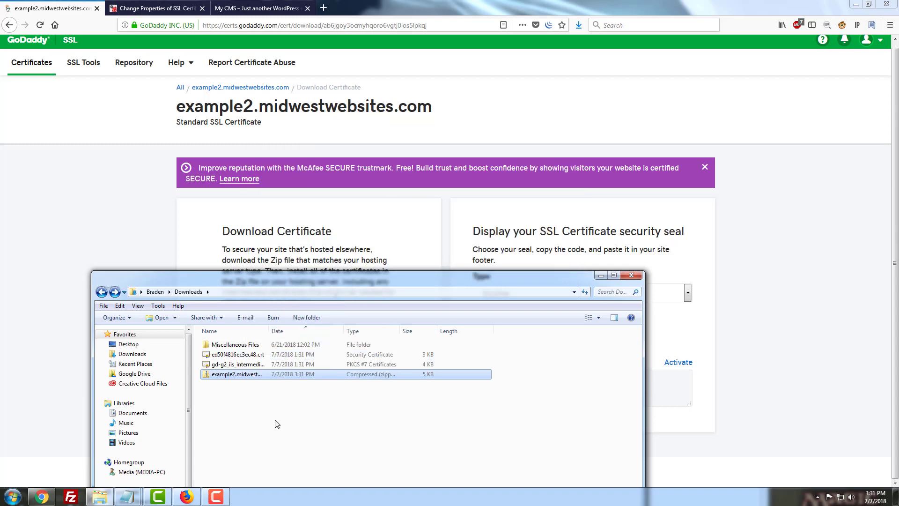
# - Back on the Plesk certificate properties page, upload ed50f4816ec3ec48.crt from Downloads as the certificate file
pyautogui.click(176, 6)
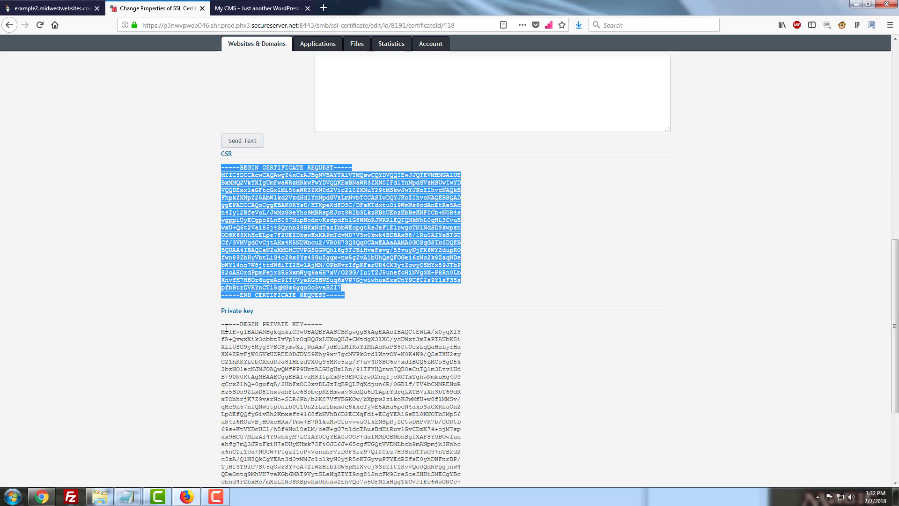
pyautogui.click(65, 312)
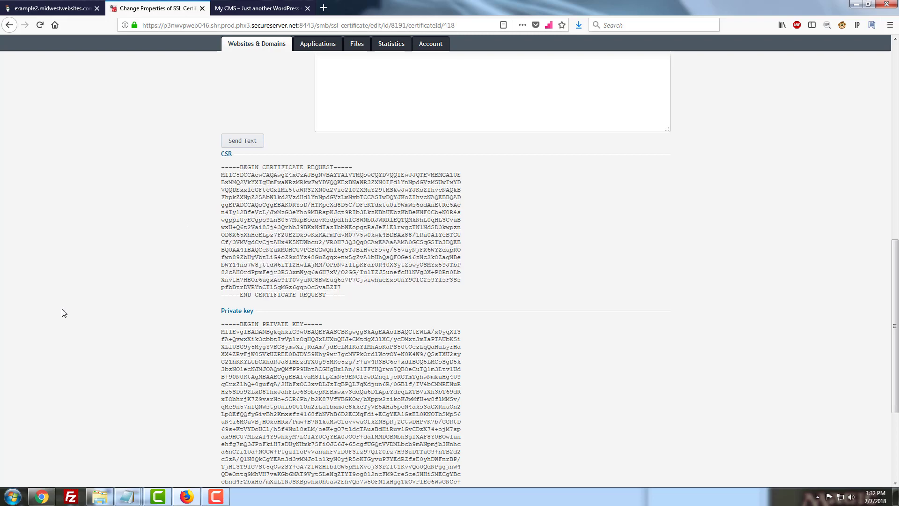
pyautogui.scroll(-3, 187, 358)
pyautogui.scroll(15, 162, 396)
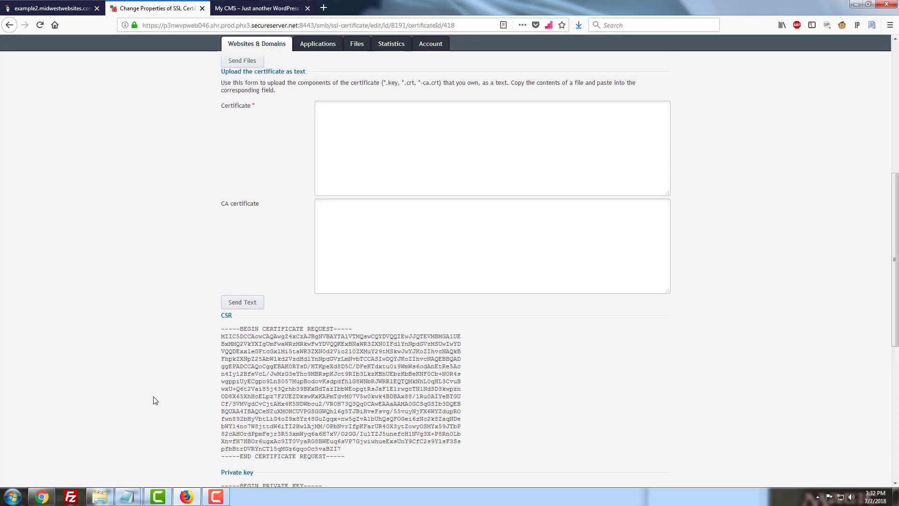
pyautogui.scroll(2, 184, 331)
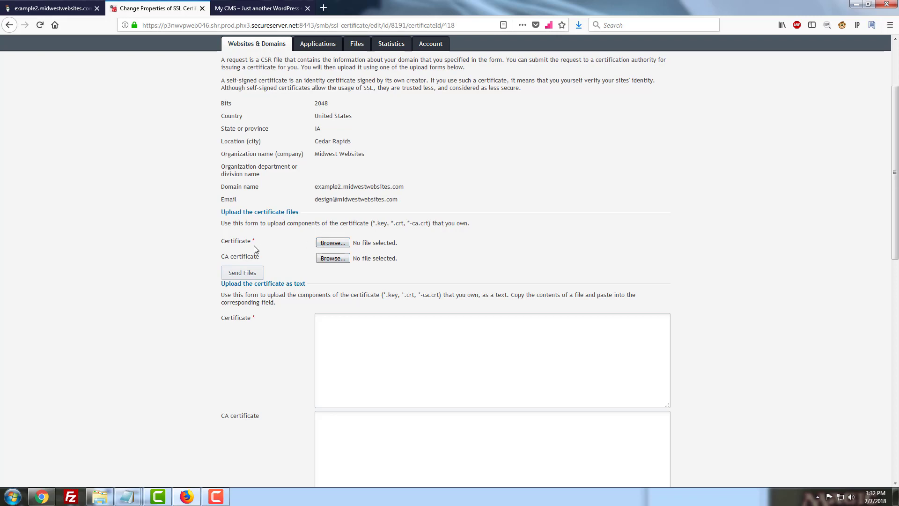
pyautogui.click(320, 243)
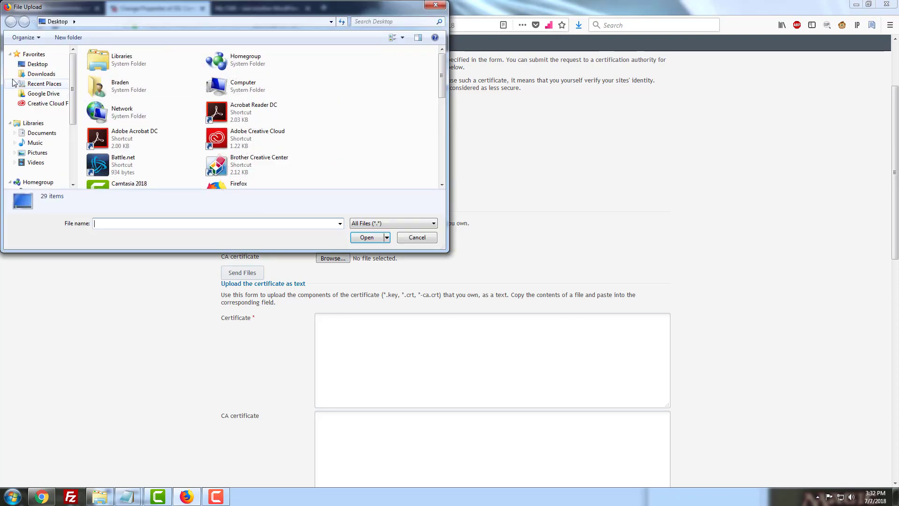
pyautogui.click(38, 74)
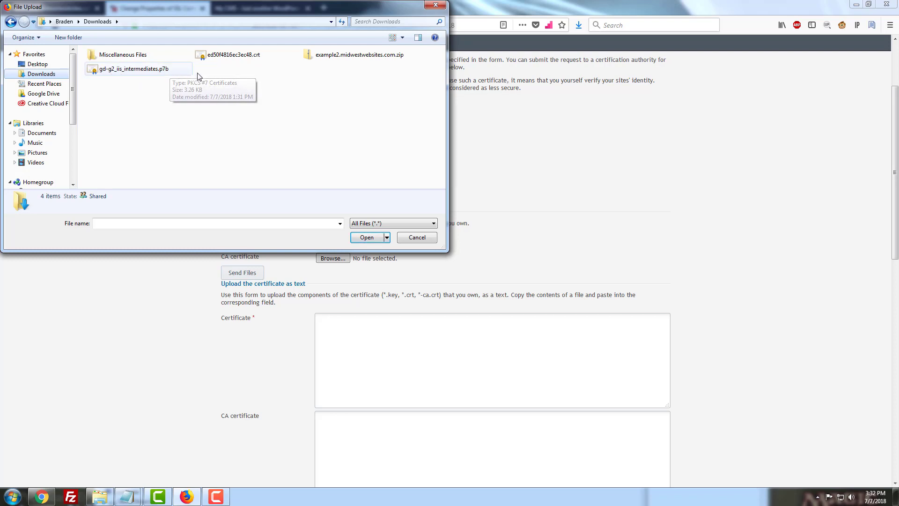
pyautogui.doubleClick(231, 56)
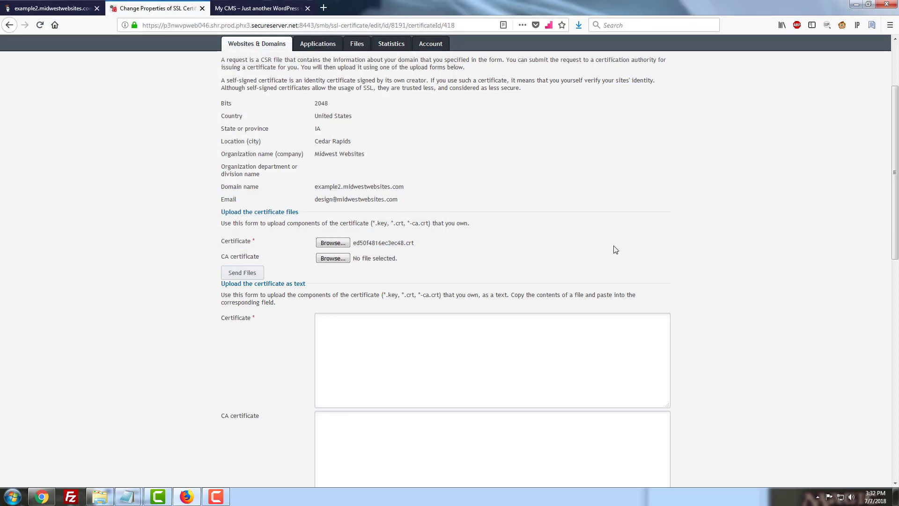
pyautogui.click(248, 274)
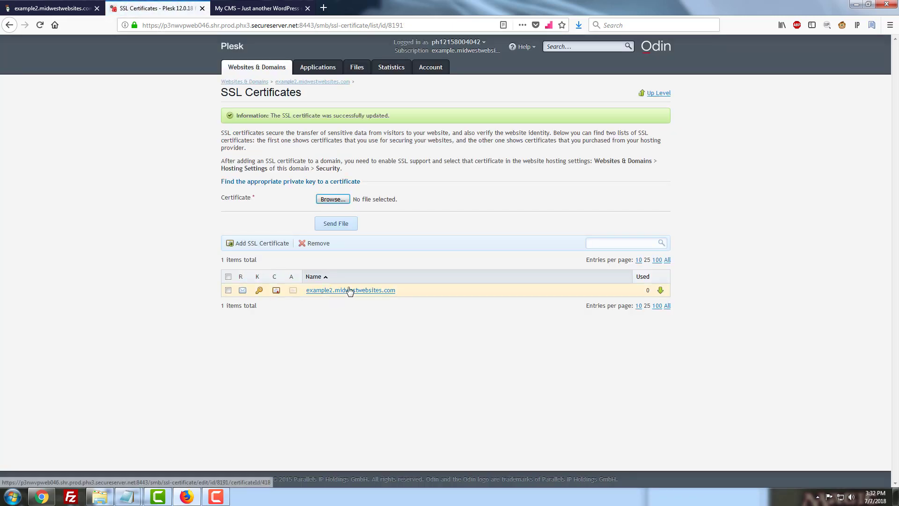
# - Reopen the example2.midwestwebsites.com certificate's properties and examine its CSR, private key, certificate and CA certificate sections
pyautogui.click(337, 292)
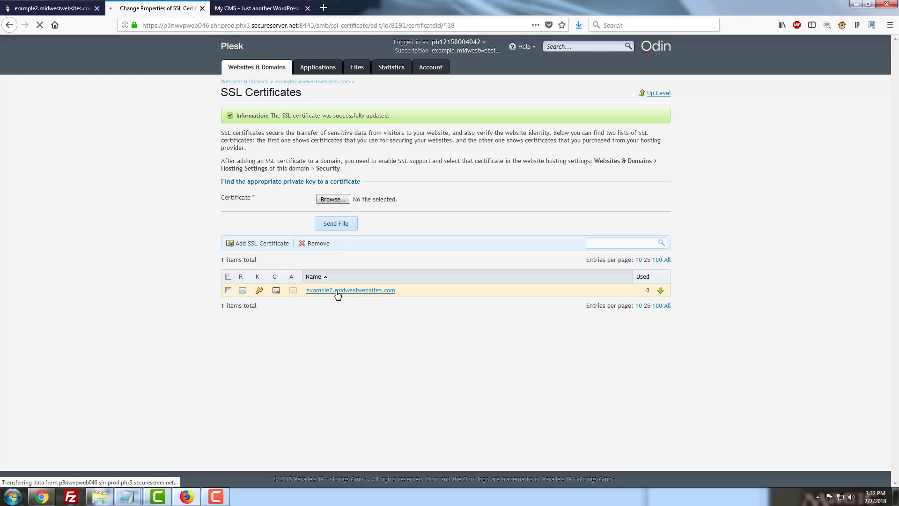
pyautogui.scroll(-12, 337, 294)
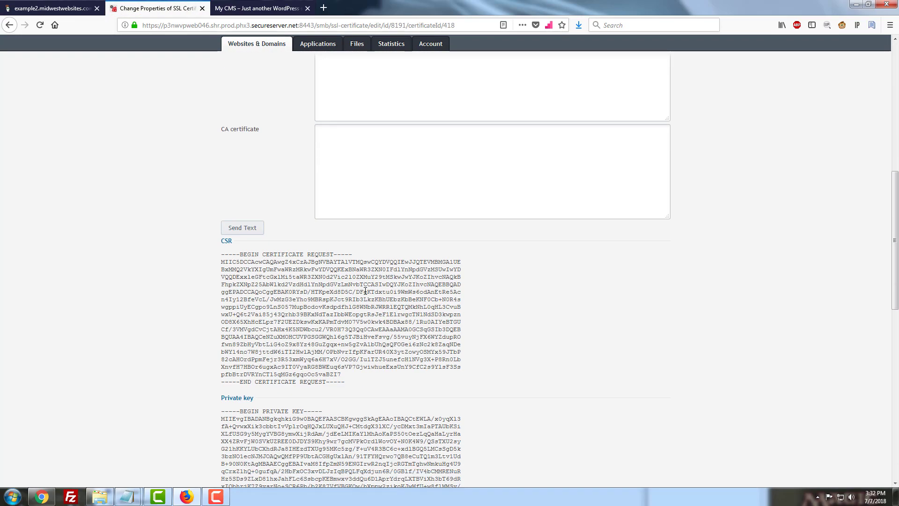
pyautogui.scroll(-8, 365, 291)
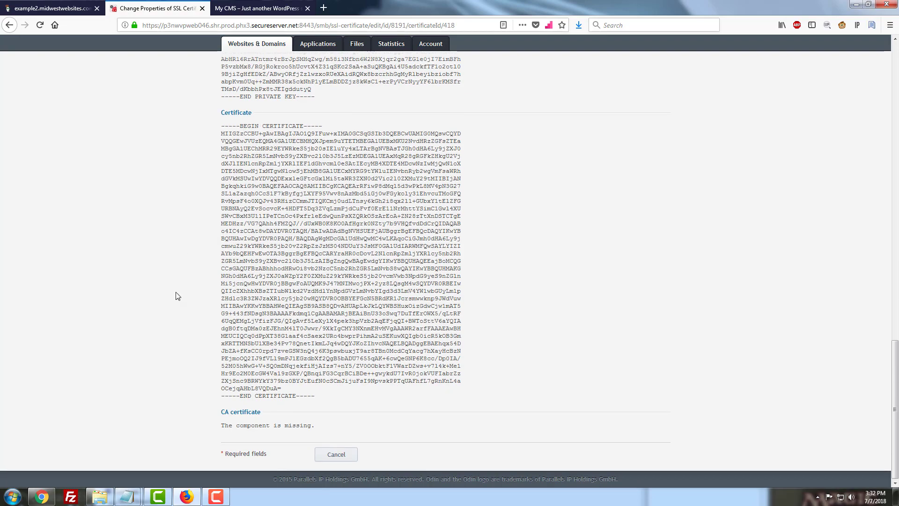
pyautogui.middleClick(137, 353)
pyautogui.middleClick(194, 192)
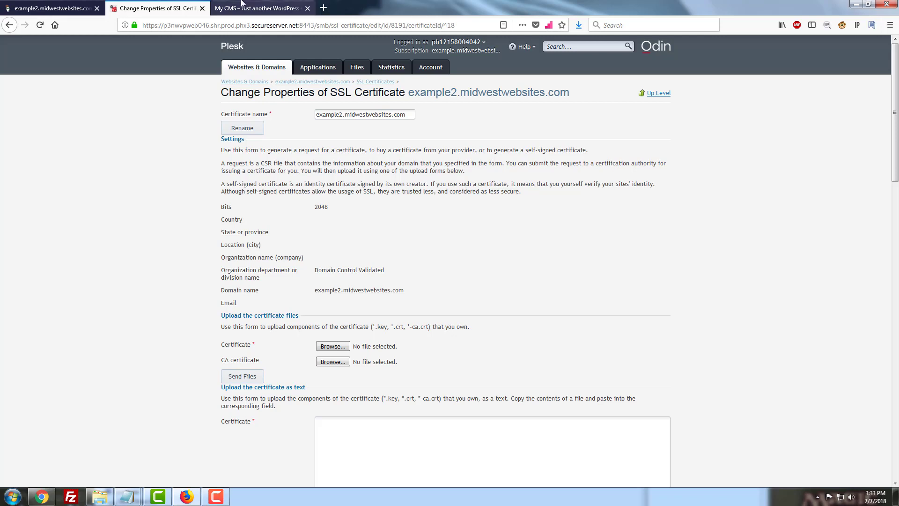
# - Open the WordPress admin login at example2.midwestwebsites.com/wp-admin in a new browser tab
pyautogui.click(323, 8)
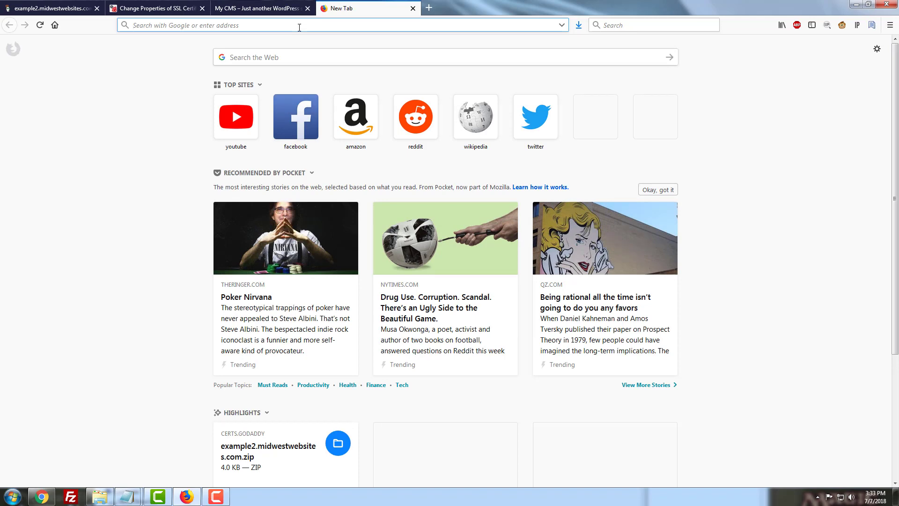
pyautogui.write('example2')
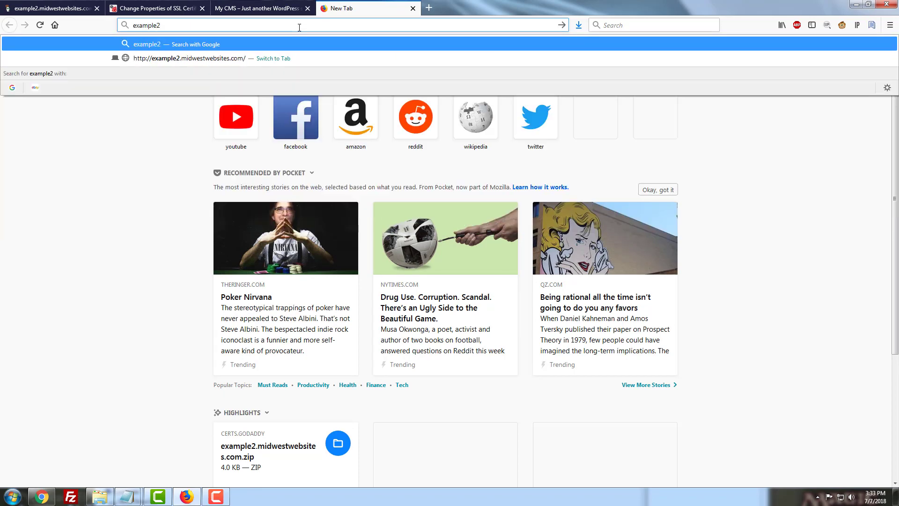
pyautogui.write('.midwestwebs')
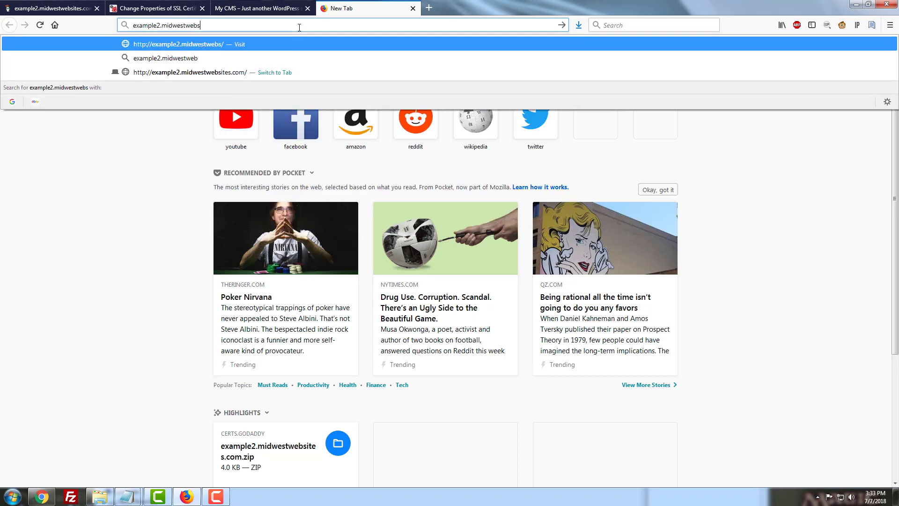
pyautogui.write('ites.com/')
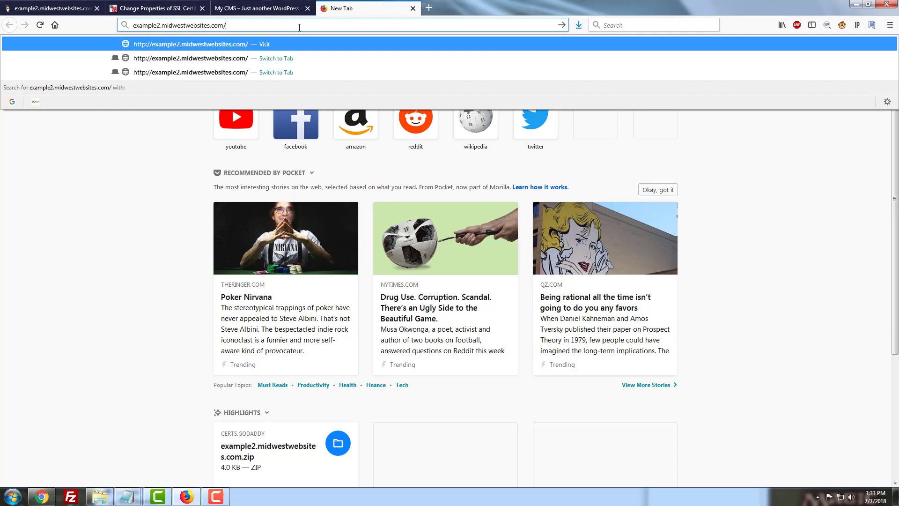
pyautogui.write('wp-admin')
pyautogui.press('Return')
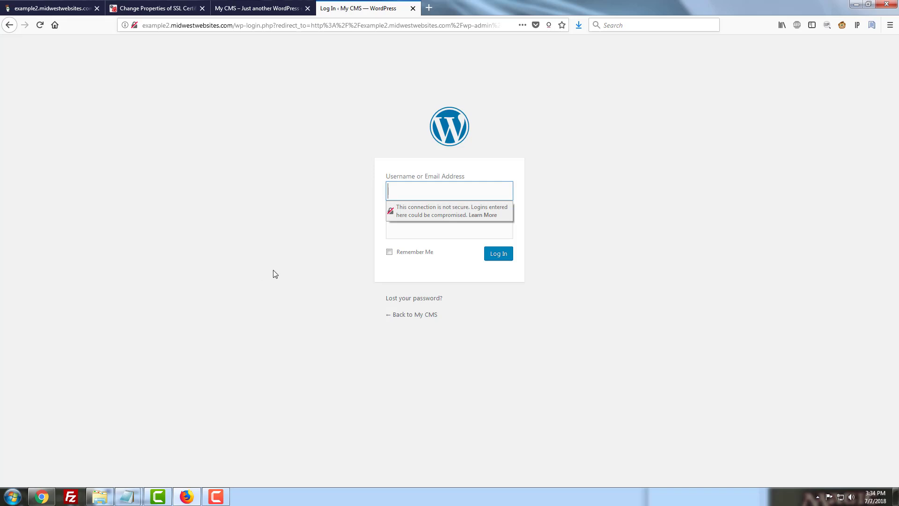
# - Log in to WordPress with the username examplesite and the account password
pyautogui.doubleClick(428, 181)
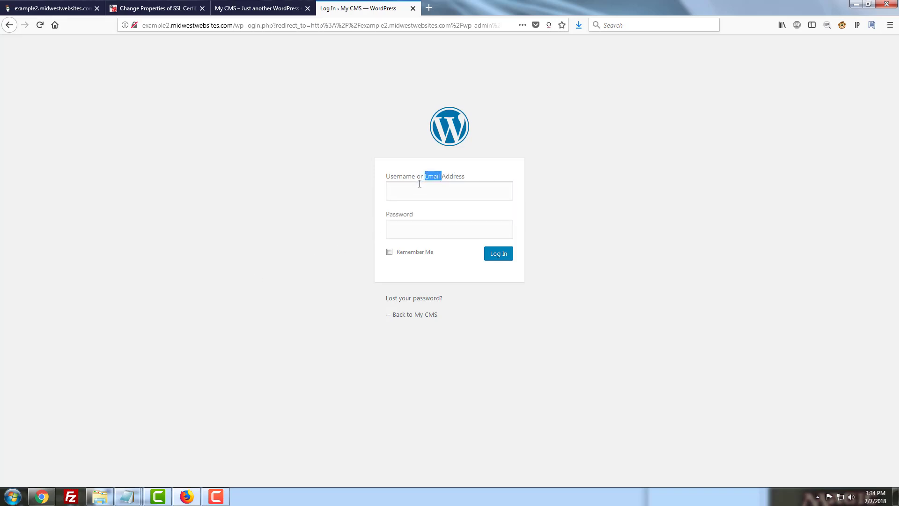
pyautogui.click(410, 189)
pyautogui.write('examplesite')
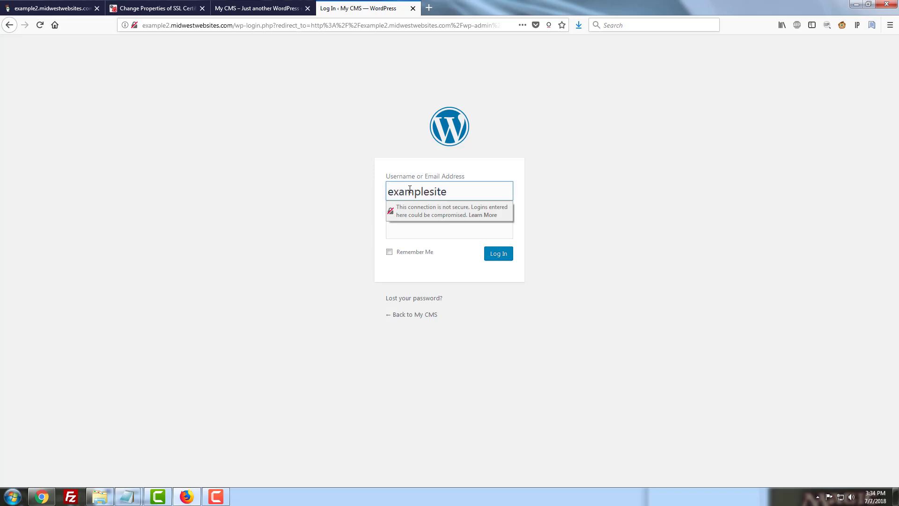
pyautogui.press('Tab')
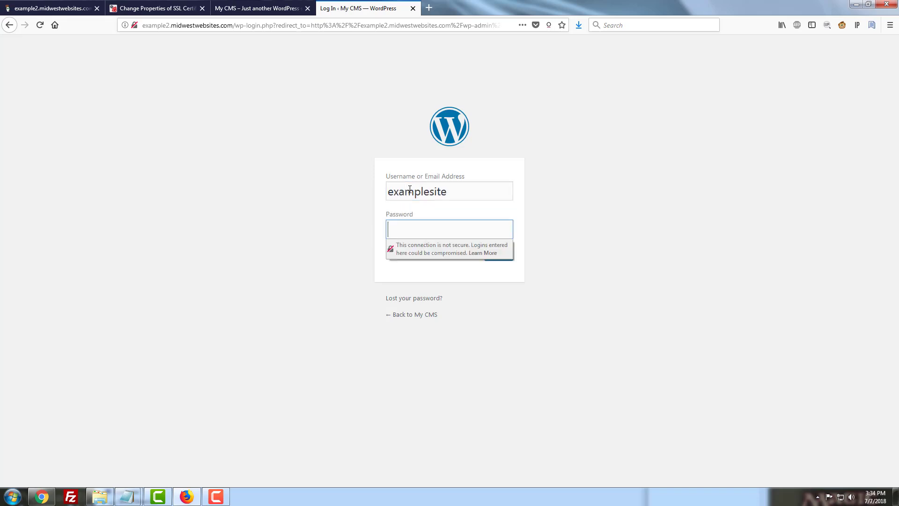
pyautogui.write('***************')
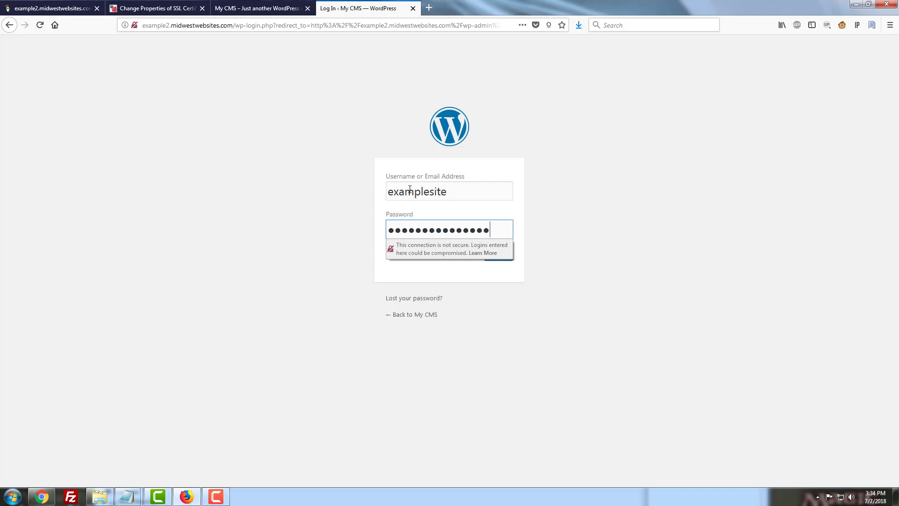
pyautogui.write('*')
pyautogui.press('Return')
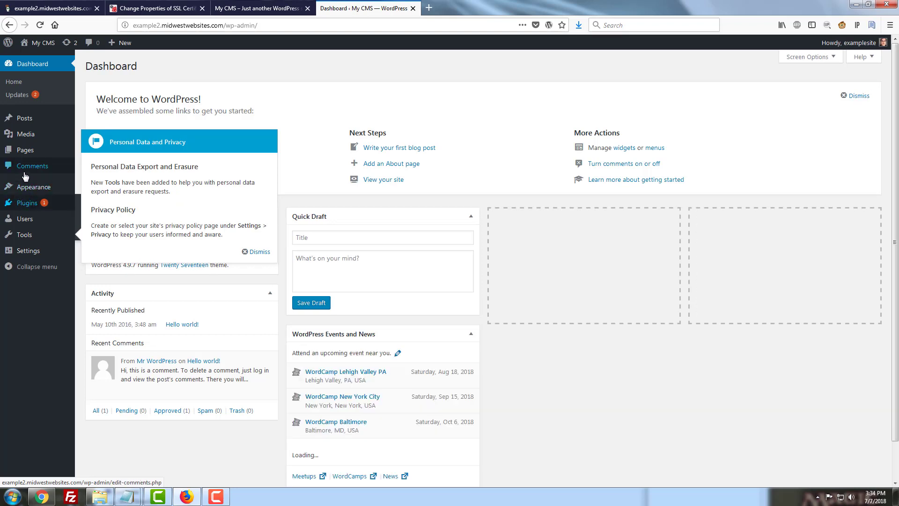
# - Dismiss the Personal Data and Privacy notice and open the WordPress General Settings
pyautogui.moveTo(34, 255)
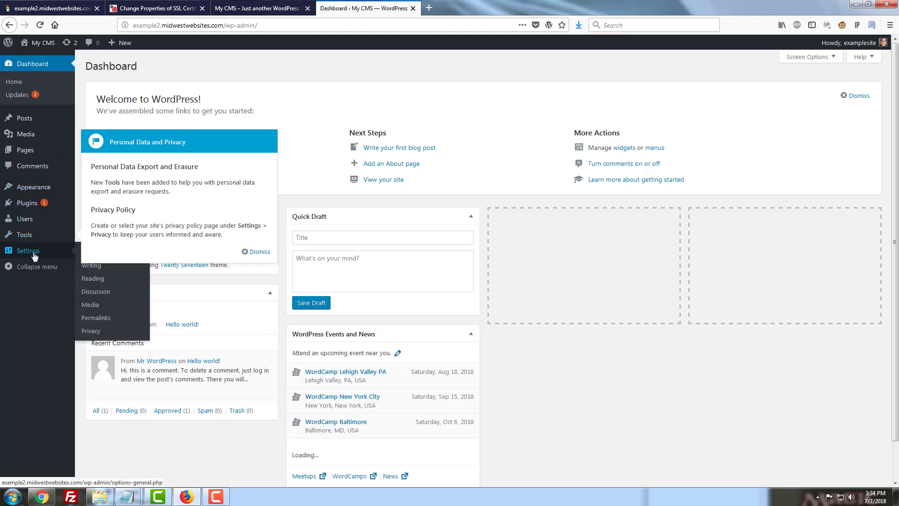
pyautogui.click(256, 251)
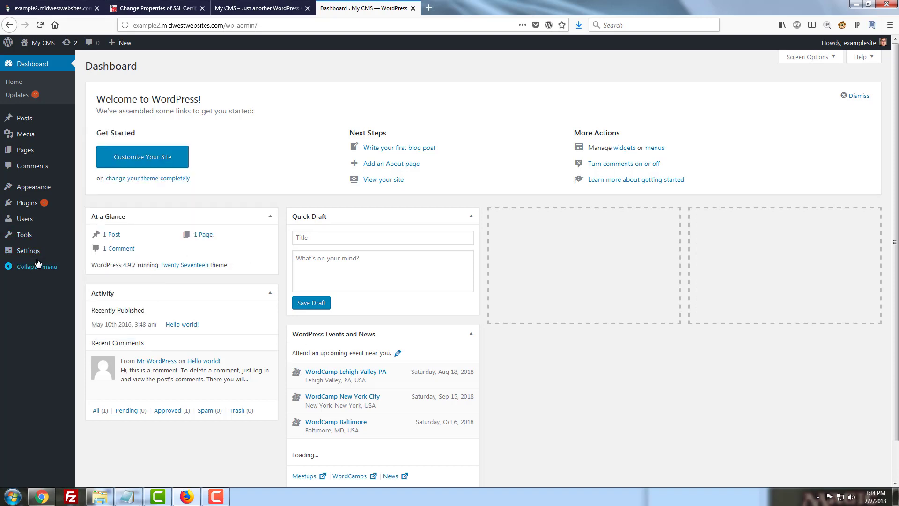
pyautogui.click(98, 252)
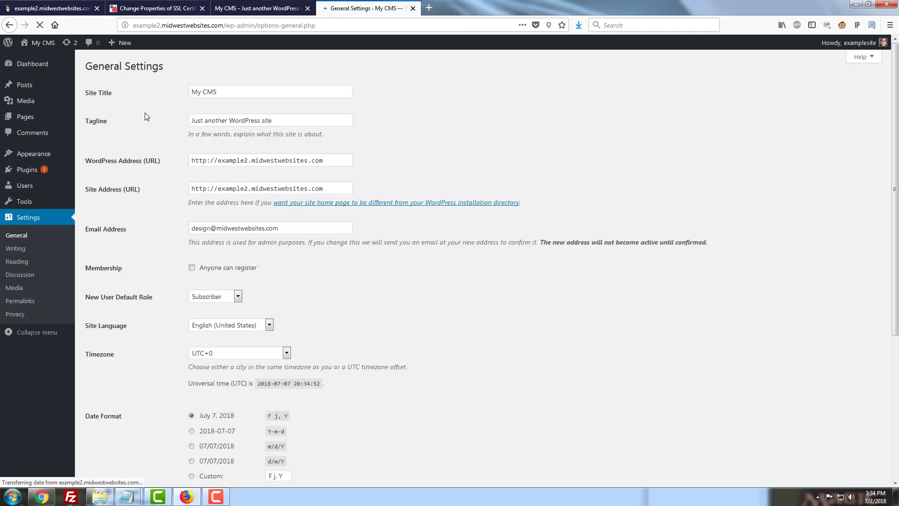
pyautogui.click(208, 160)
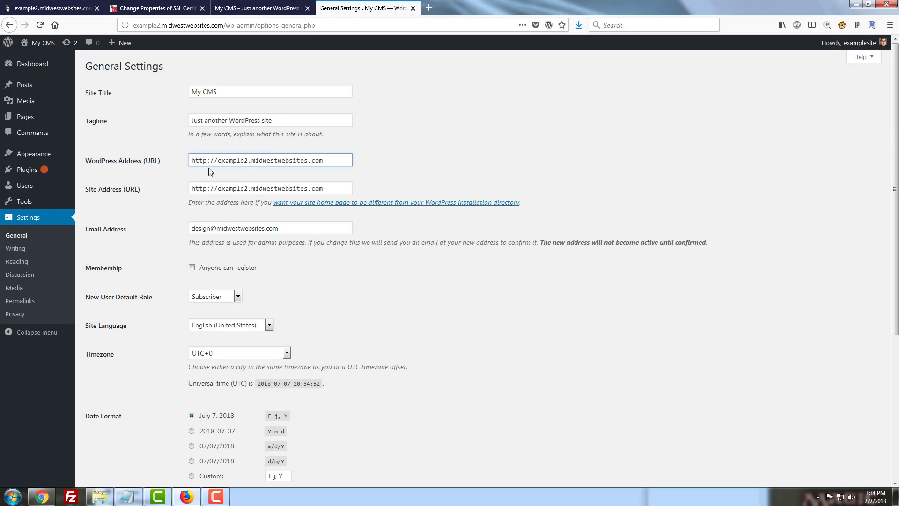
pyautogui.write('s')
pyautogui.click(208, 192)
pyautogui.write('s')
pyautogui.click(168, 203)
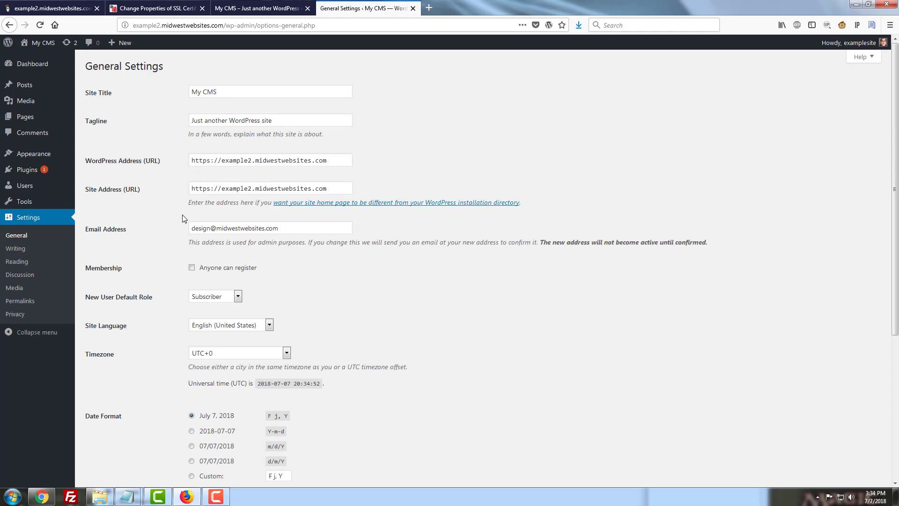
pyautogui.click(124, 192)
pyautogui.click(125, 217)
pyautogui.scroll(-5, 182, 250)
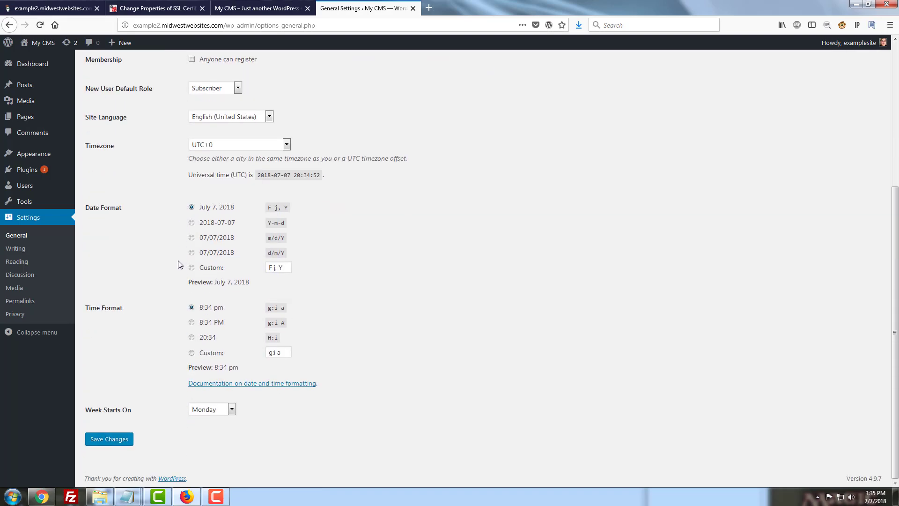
pyautogui.click(119, 439)
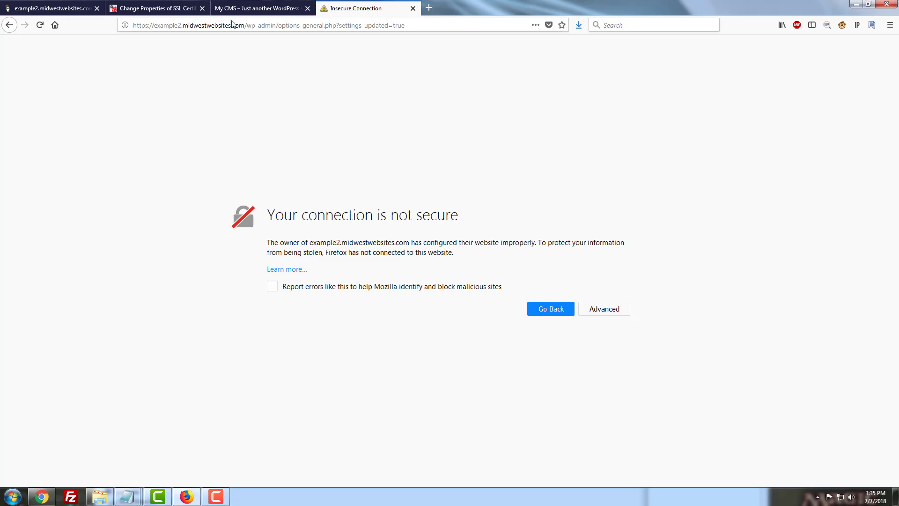
# - Return to Plesk and open the Hosting Settings of example2.midwestwebsites.com from the Websites & Domains overview
pyautogui.click(153, 11)
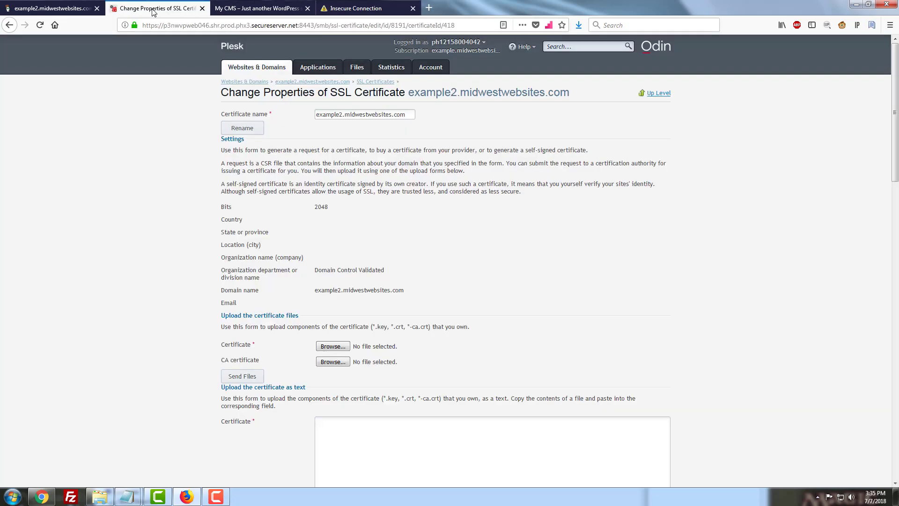
pyautogui.click(261, 71)
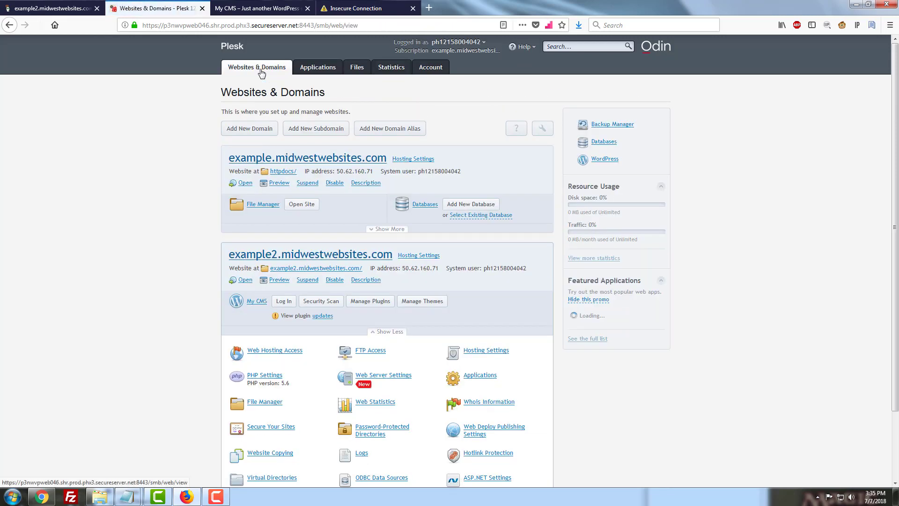
pyautogui.scroll(-3, 244, 231)
pyautogui.scroll(-1, 244, 233)
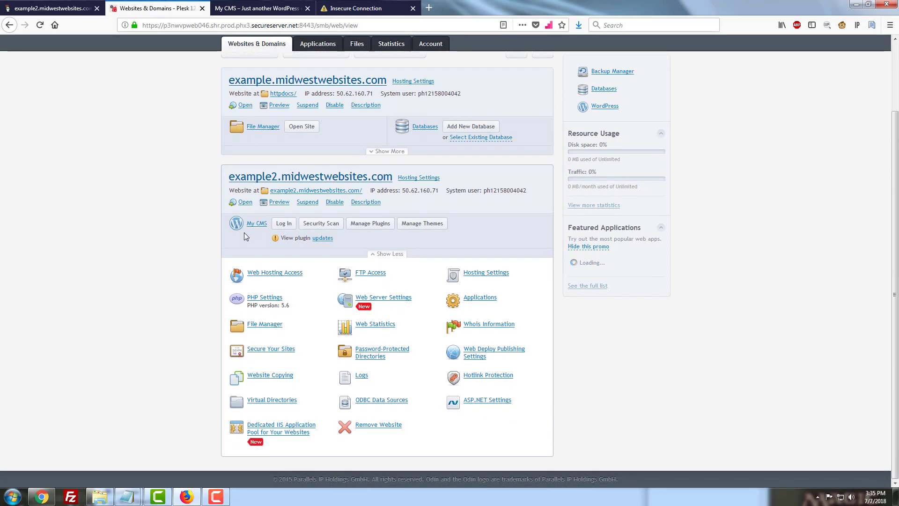
pyautogui.click(484, 276)
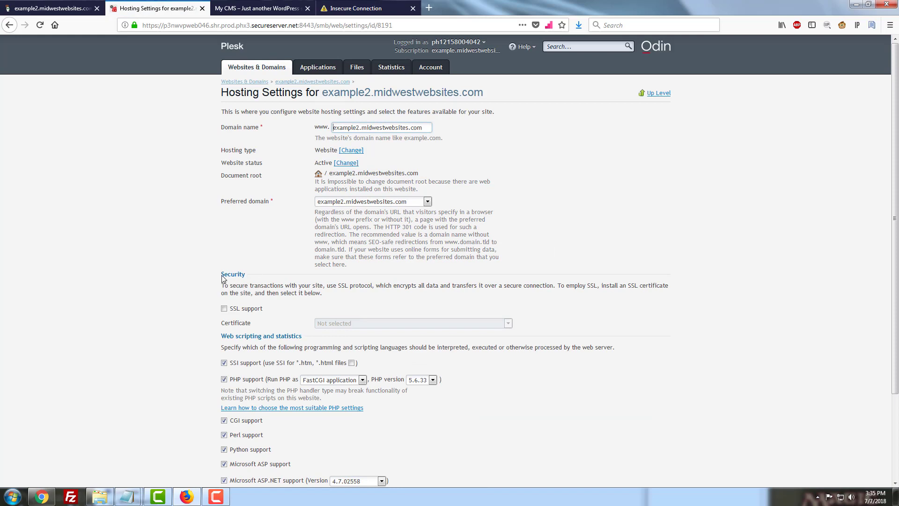
# - Enable SSL support with the example2.midwestwebsites.com certificate and save the hosting settings
pyautogui.moveTo(222, 276); pyautogui.dragTo(244, 275)
pyautogui.click(224, 309)
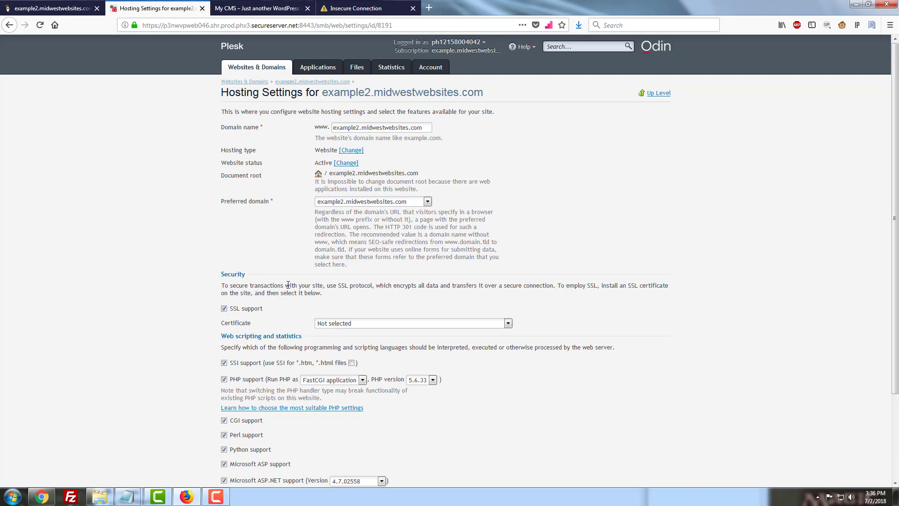
pyautogui.click(358, 324)
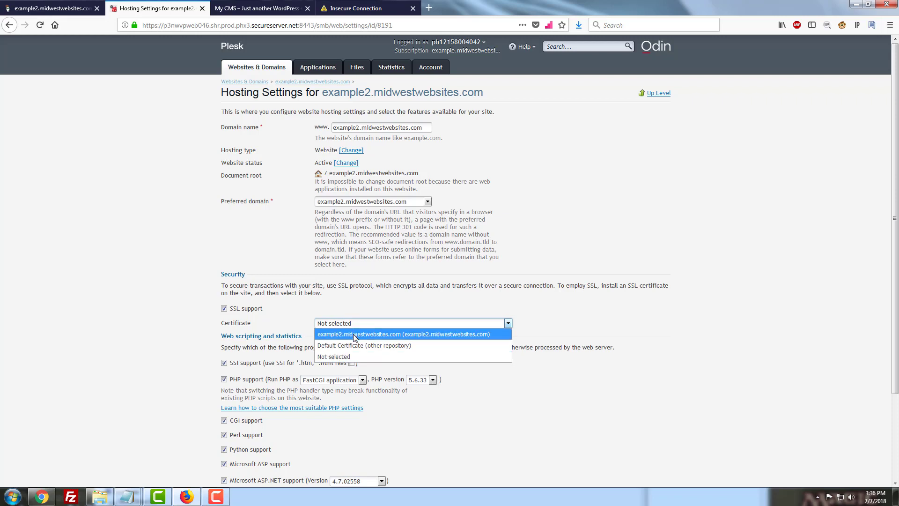
pyautogui.click(355, 335)
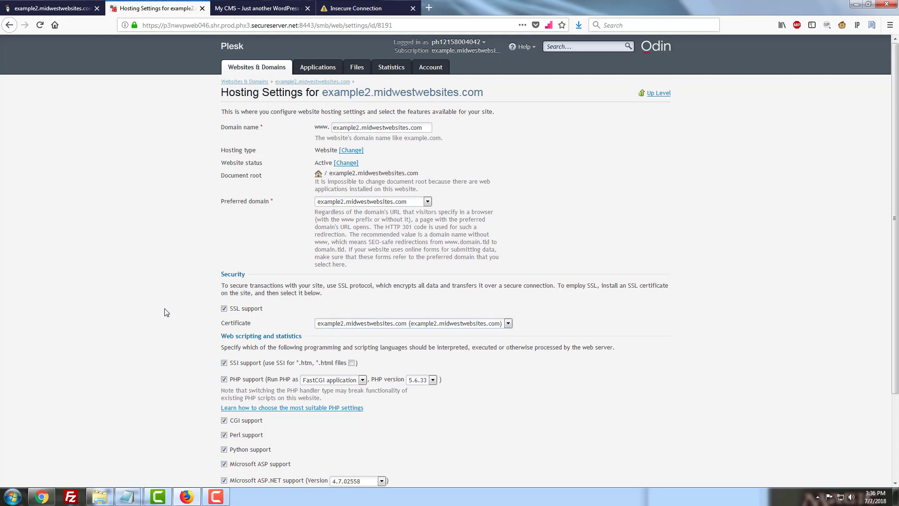
pyautogui.scroll(-3, 164, 311)
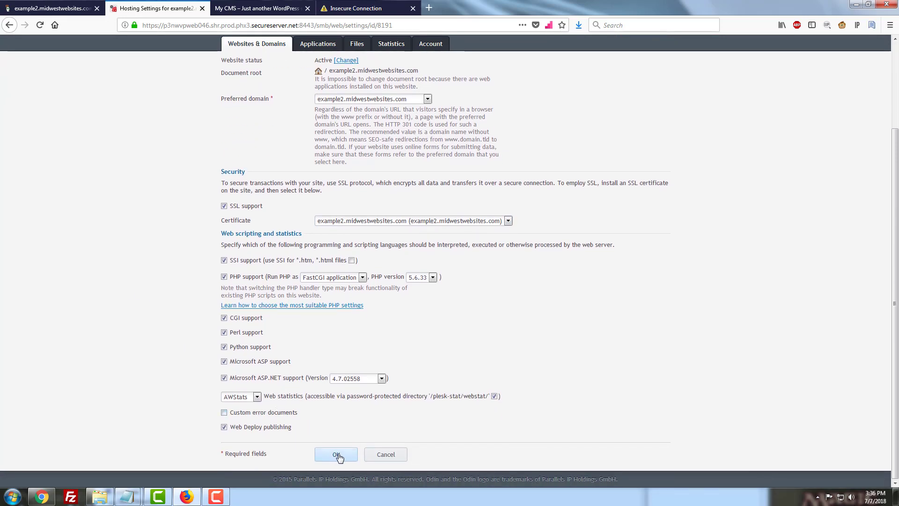
pyautogui.click(340, 458)
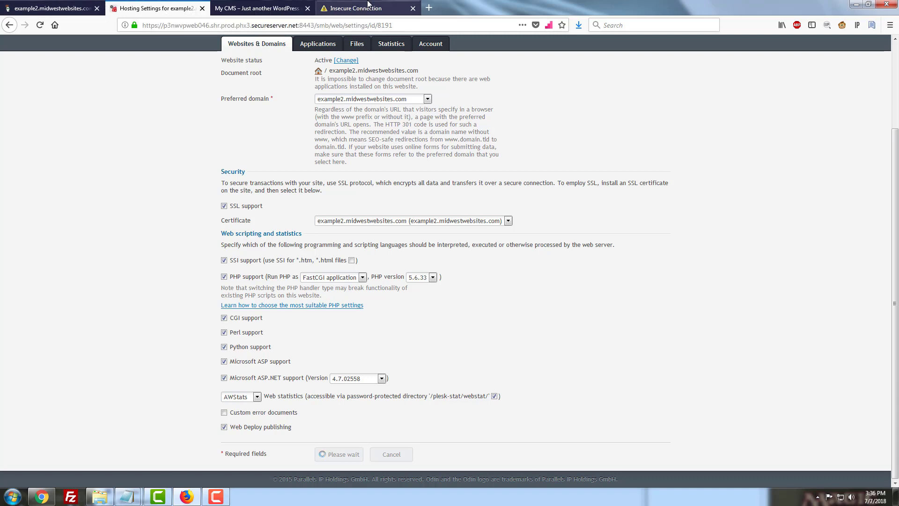
pyautogui.click(429, 8)
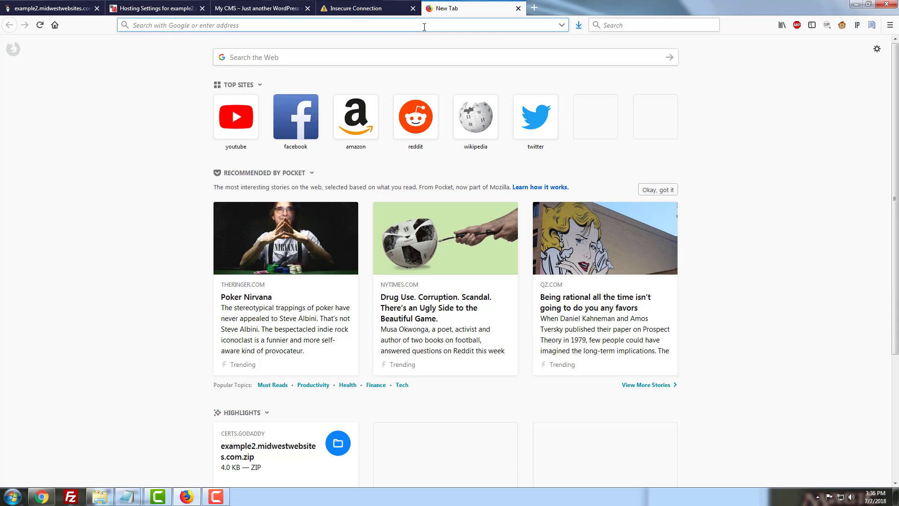
pyautogui.write('htt')
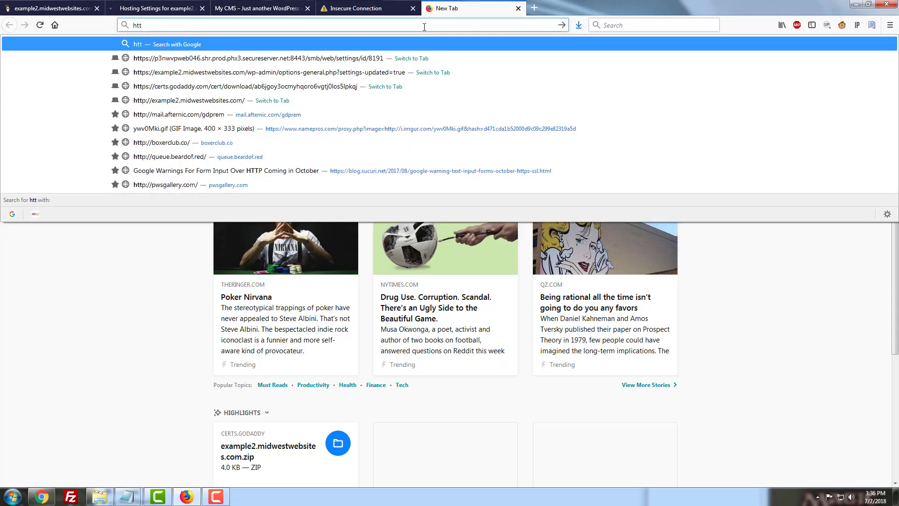
pyautogui.write('ps:')
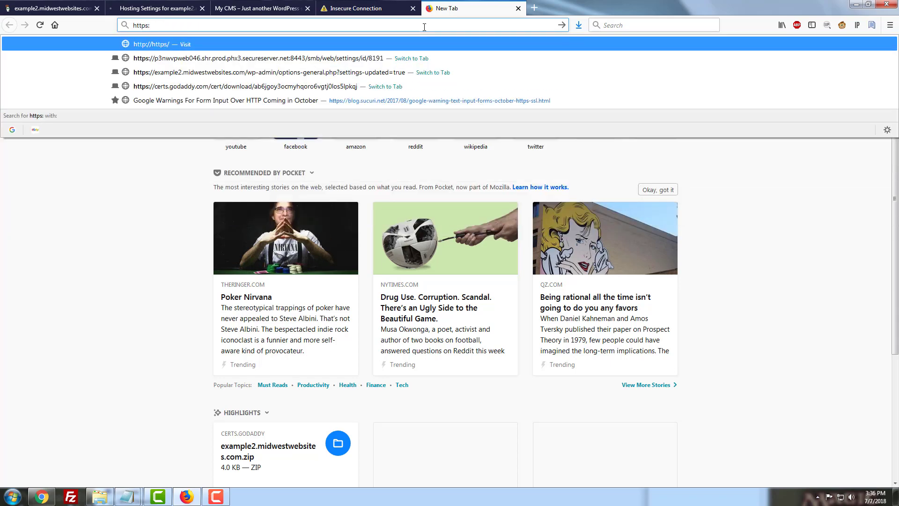
pyautogui.write('m')
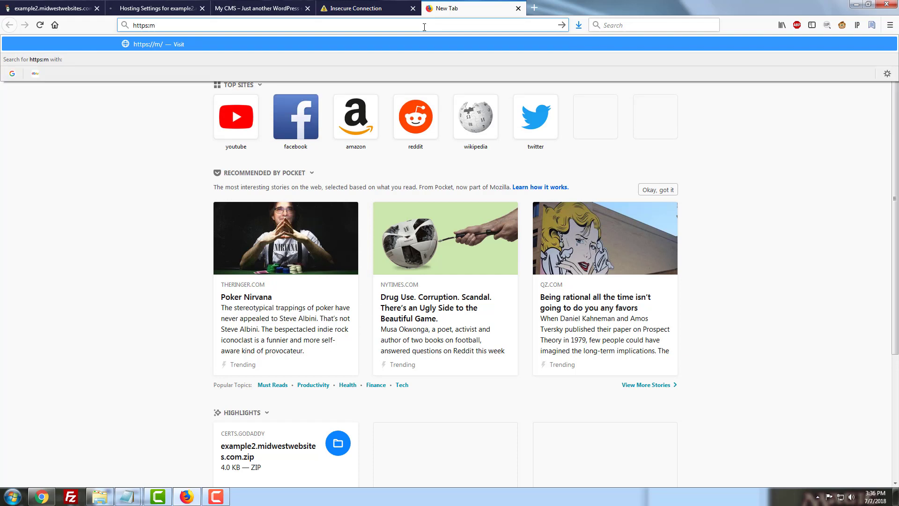
pyautogui.press('BackSpace')
pyautogui.write('3xamp')
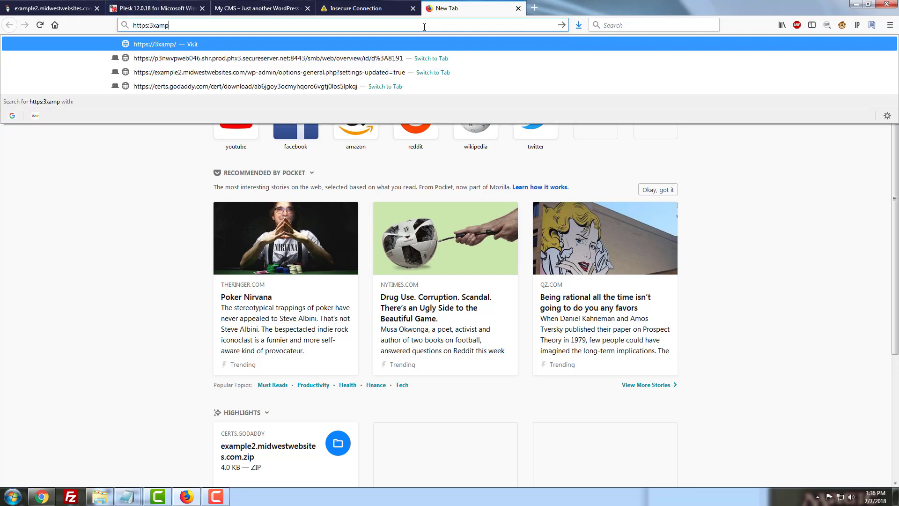
pyautogui.write('le2.midwest')
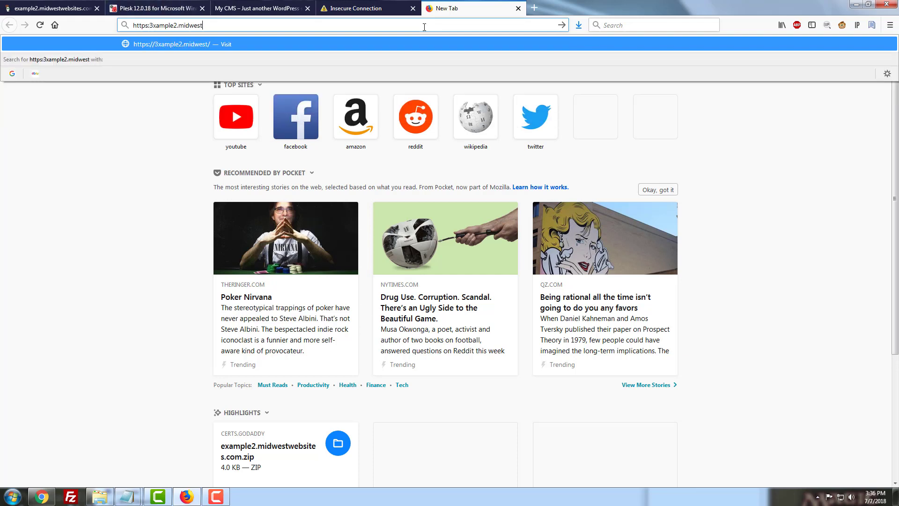
pyautogui.write('websites.com')
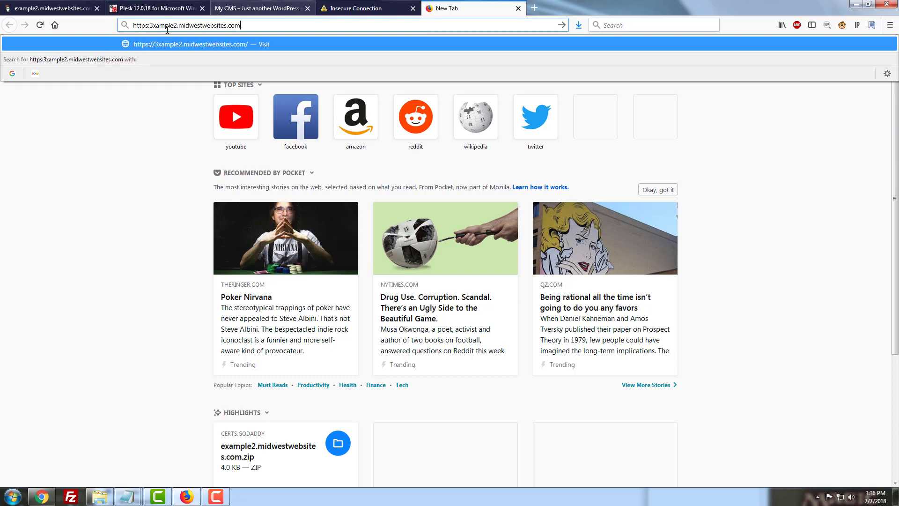
pyautogui.press('Escape')
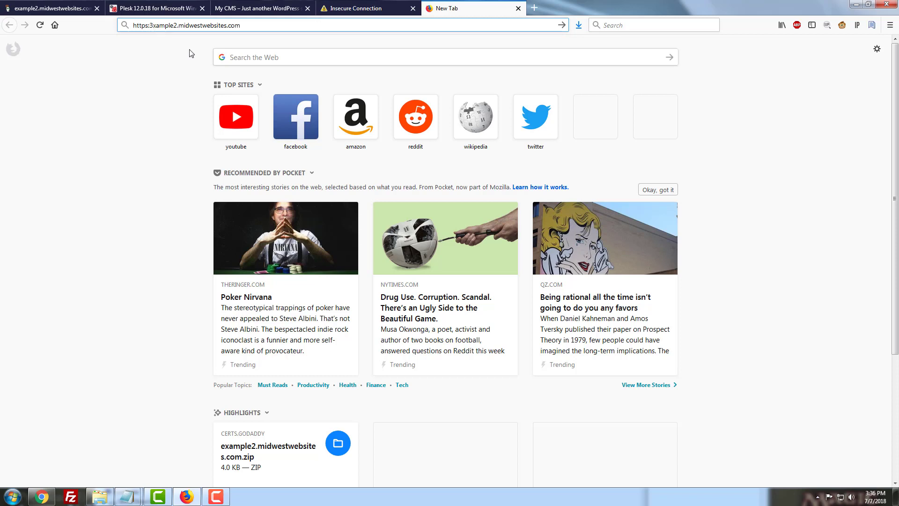
pyautogui.press('BackSpace')
pyautogui.write('e')
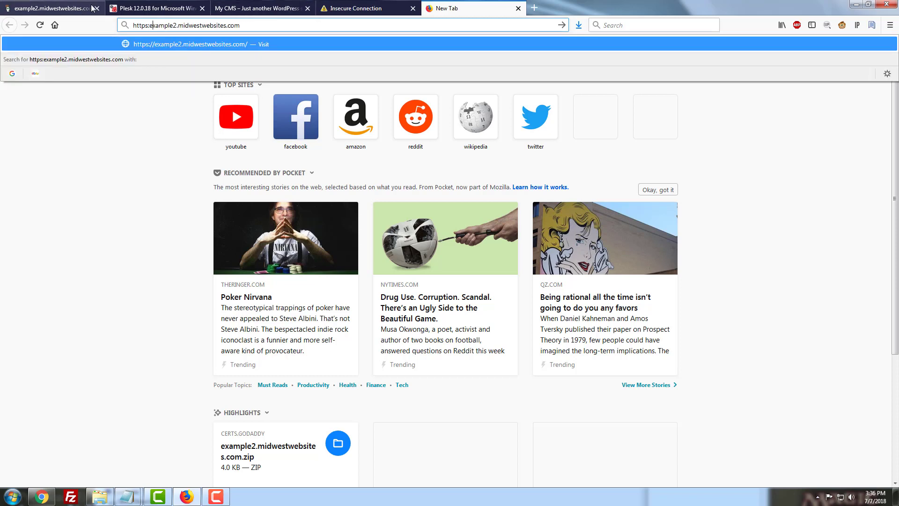
pyautogui.press('Escape')
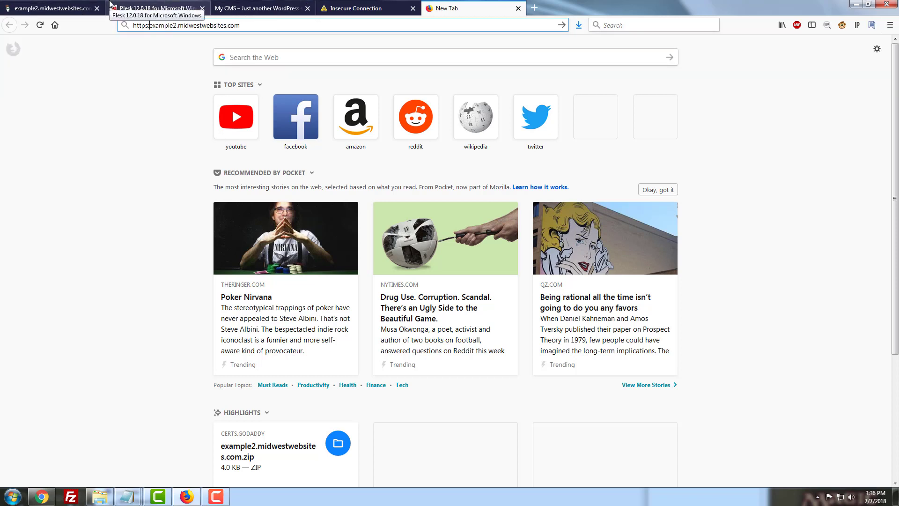
pyautogui.write('//')
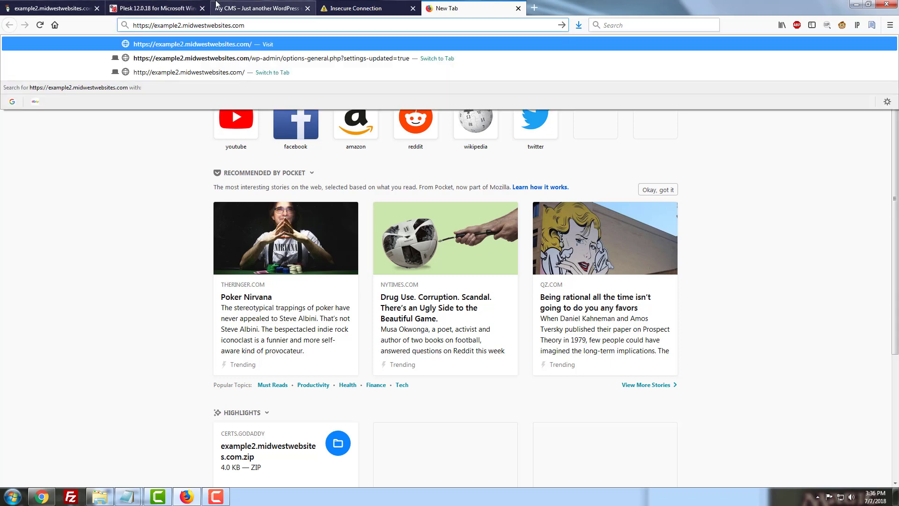
# - Check the status of the hosting settings update in Plesk and load the entered https address of the site
pyautogui.click(285, 4)
pyautogui.click(148, 4)
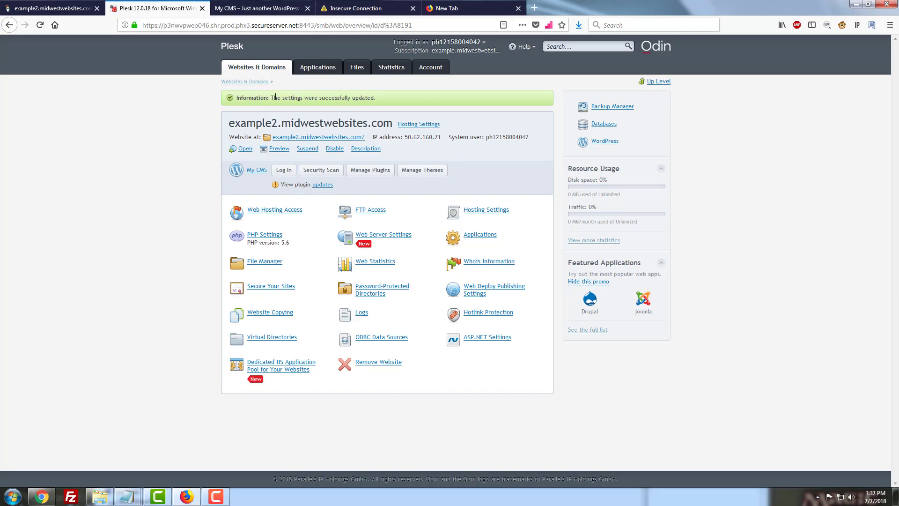
pyautogui.click(444, 4)
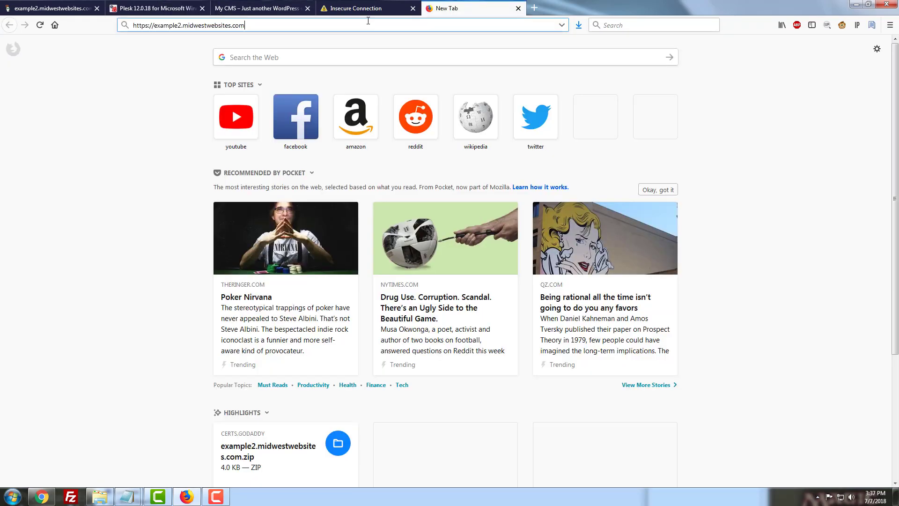
pyautogui.press('Return')
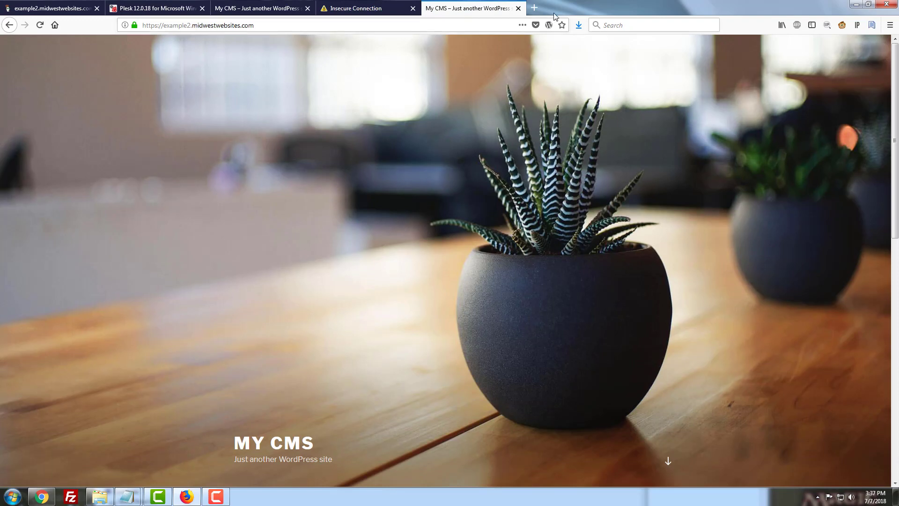
# - Load example2.midwestwebsites.com without the https prefix in another new tab and compare it with the earlier site tab
pyautogui.click(538, 10)
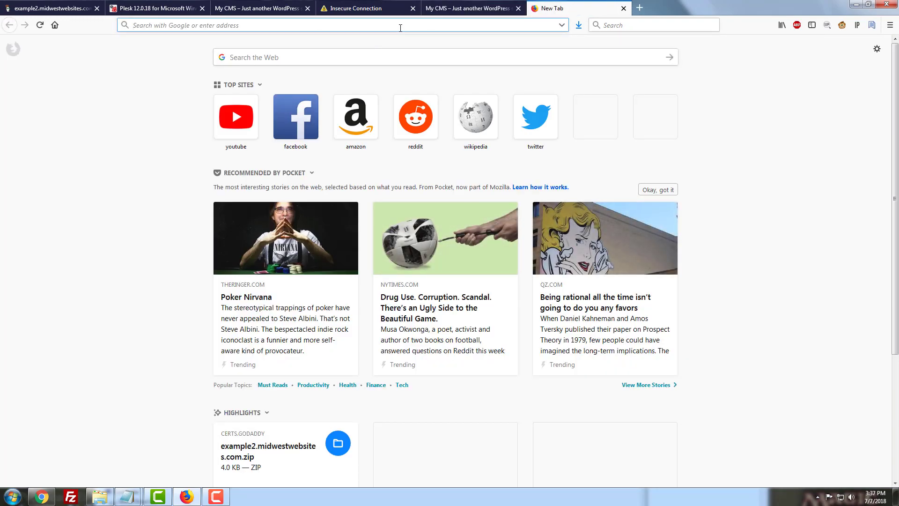
pyautogui.write('example2.m')
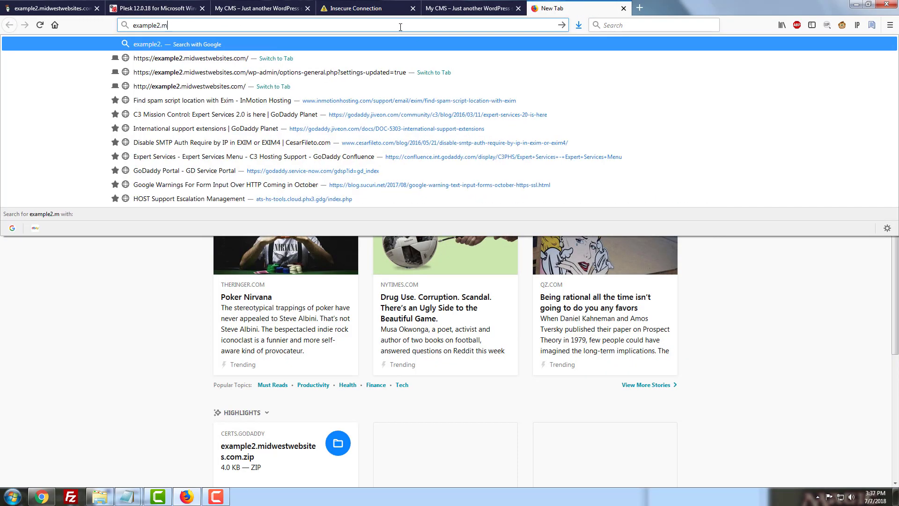
pyautogui.write('idwestwebsites.com')
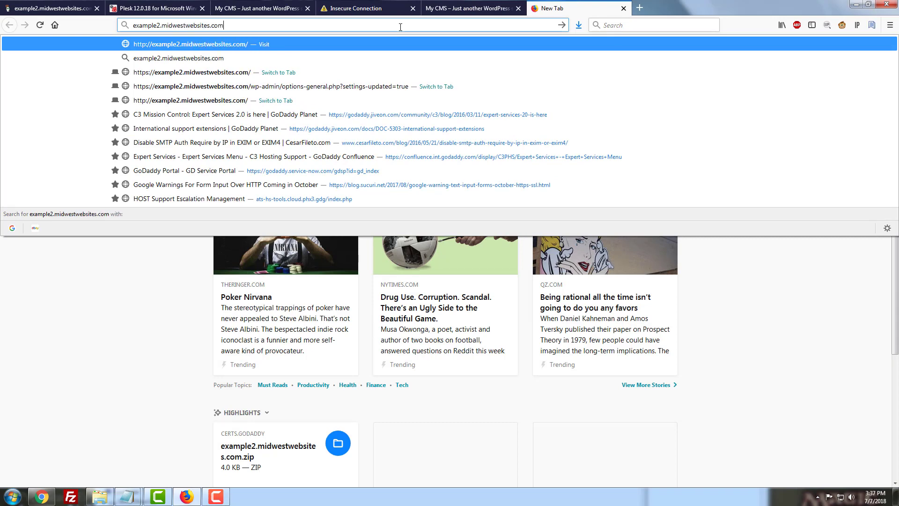
pyautogui.press('Return')
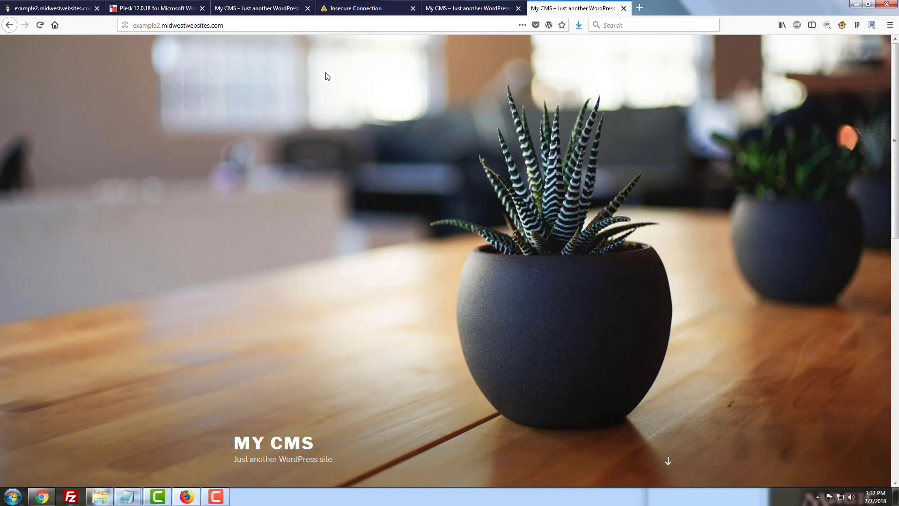
pyautogui.click(263, 12)
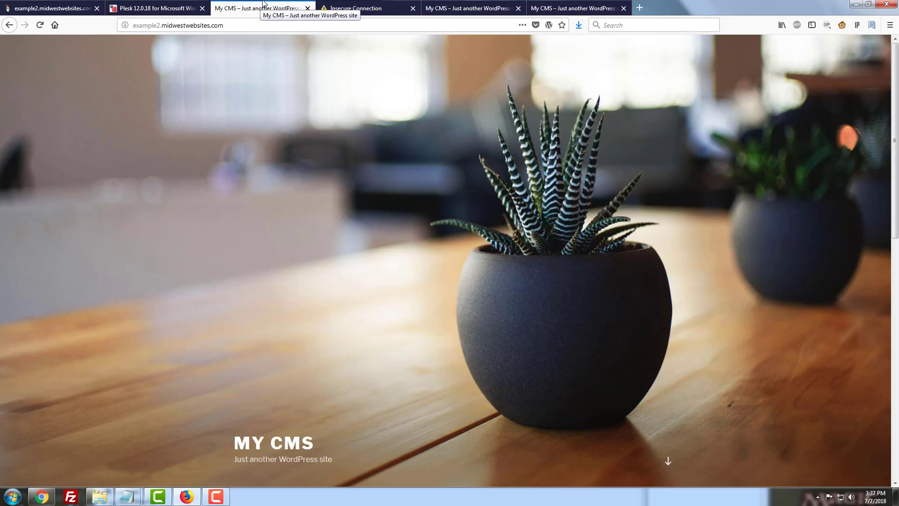
# - Open the Plesk File Manager and close the New Directory Structure notice
pyautogui.click(172, 3)
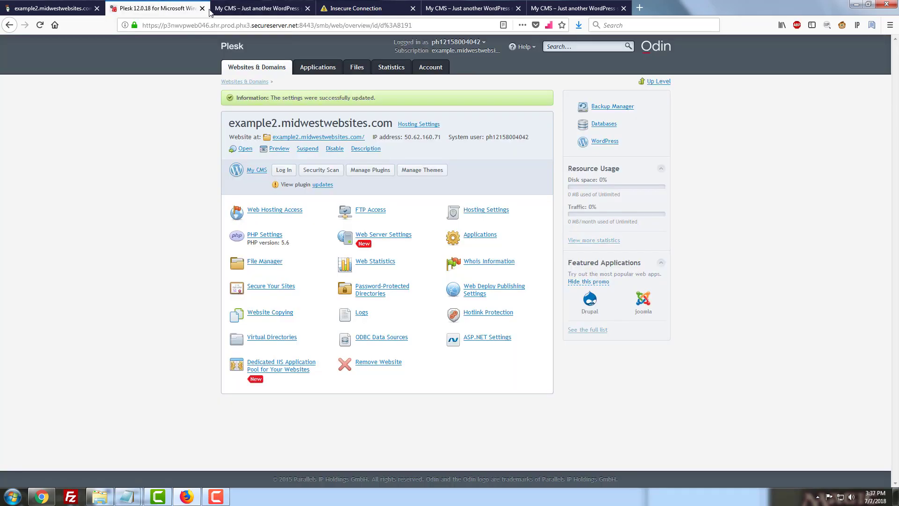
pyautogui.click(356, 68)
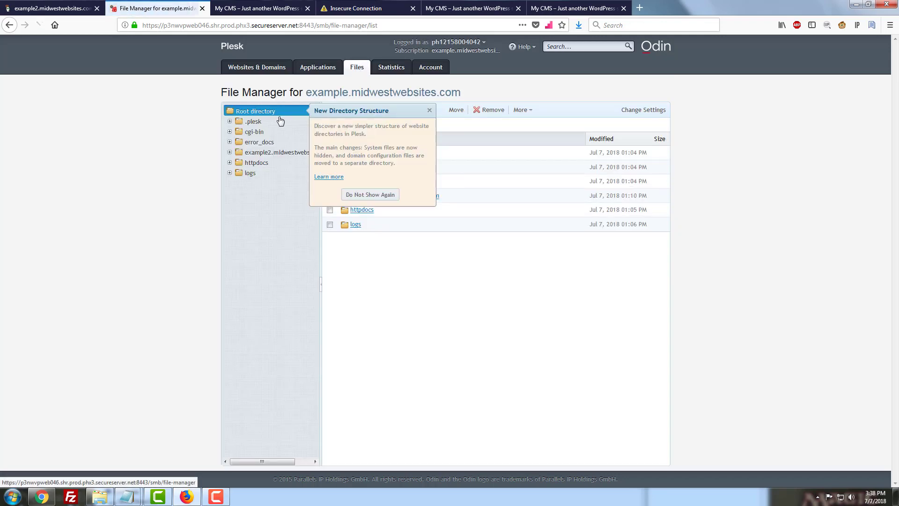
pyautogui.click(430, 112)
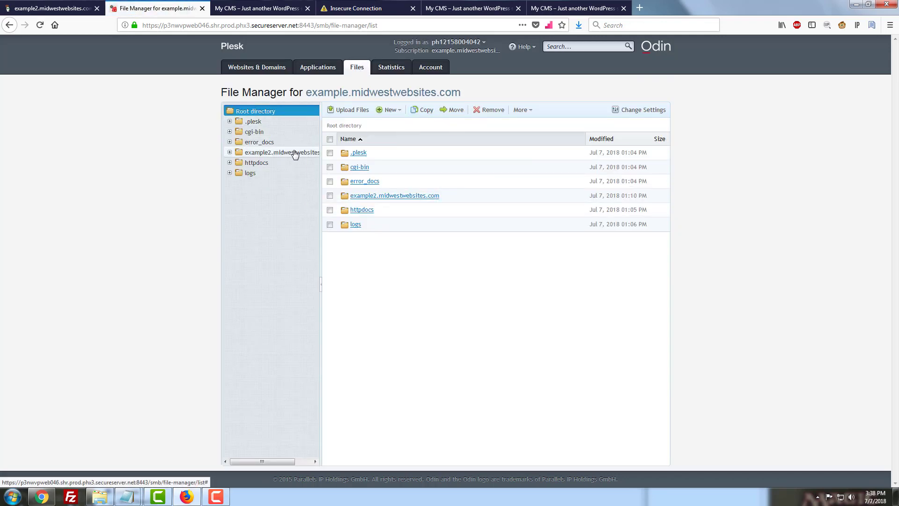
# - Open the web.config file from the example2.midwestwebsites.com folder in the text editor
pyautogui.click(270, 155)
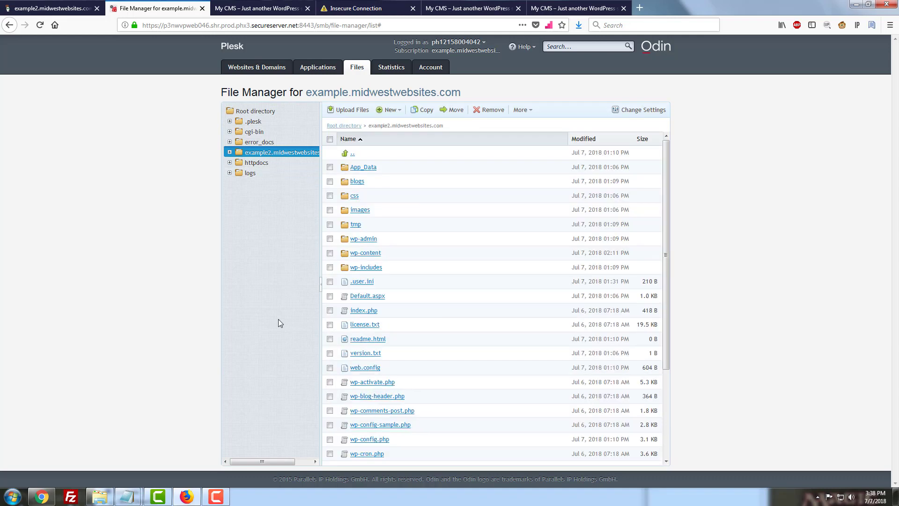
pyautogui.scroll(-3, 421, 344)
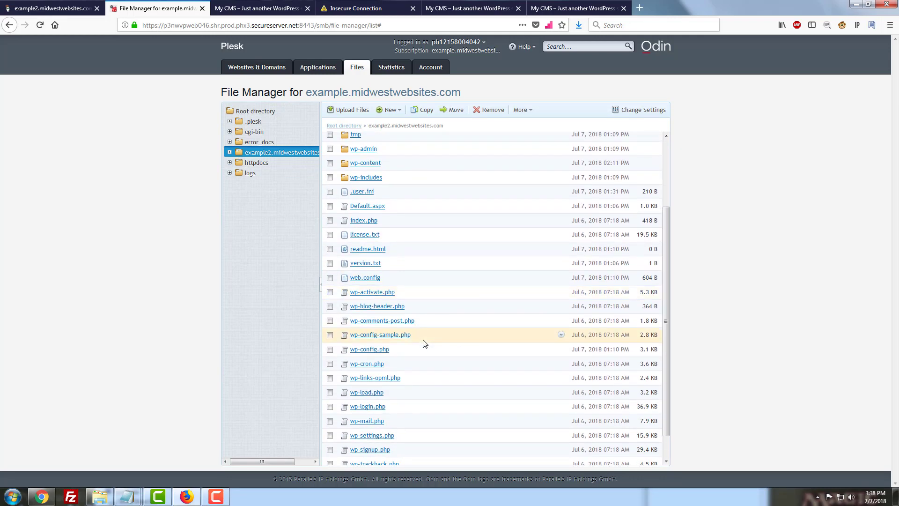
pyautogui.rightClick(361, 280)
pyautogui.click(356, 281)
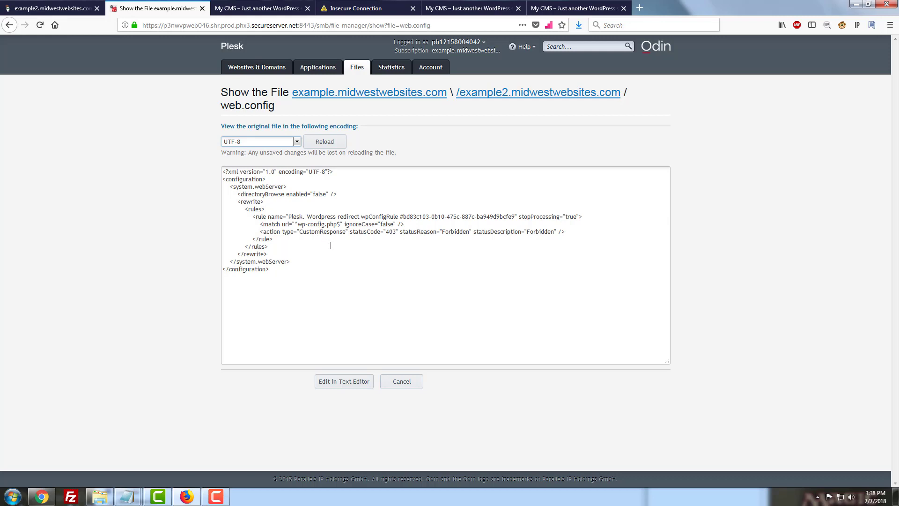
pyautogui.click(345, 381)
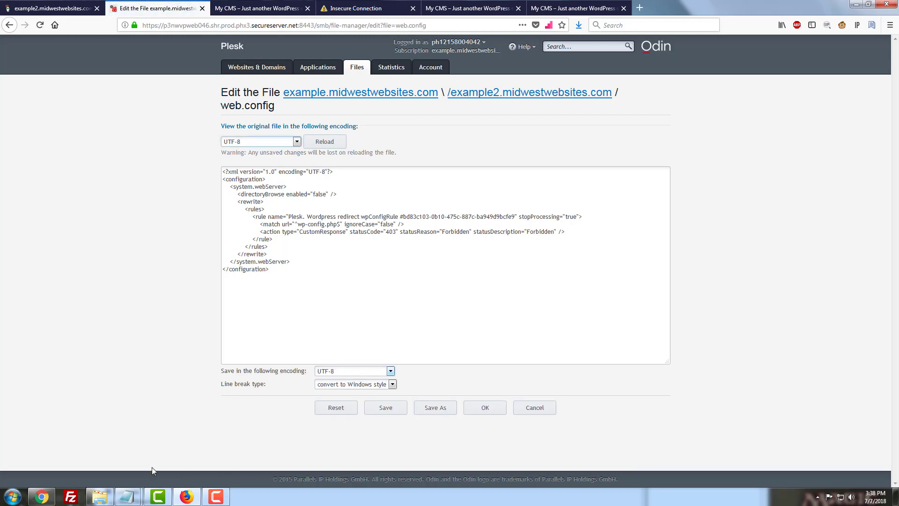
# - Copy the complete "Force HTTPS Redirection" rule from the untitled Notepad document
pyautogui.moveTo(125, 499)
pyautogui.click(207, 465)
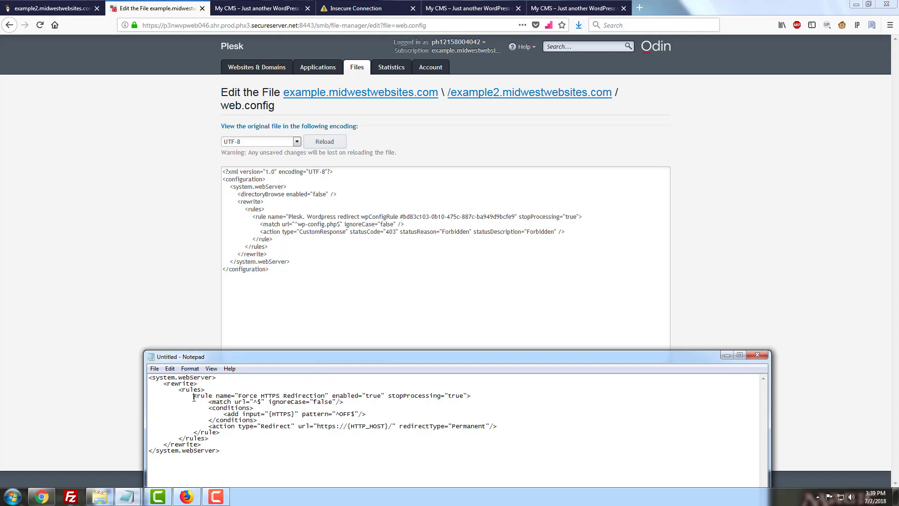
pyautogui.moveTo(194, 396); pyautogui.dragTo(250, 432)
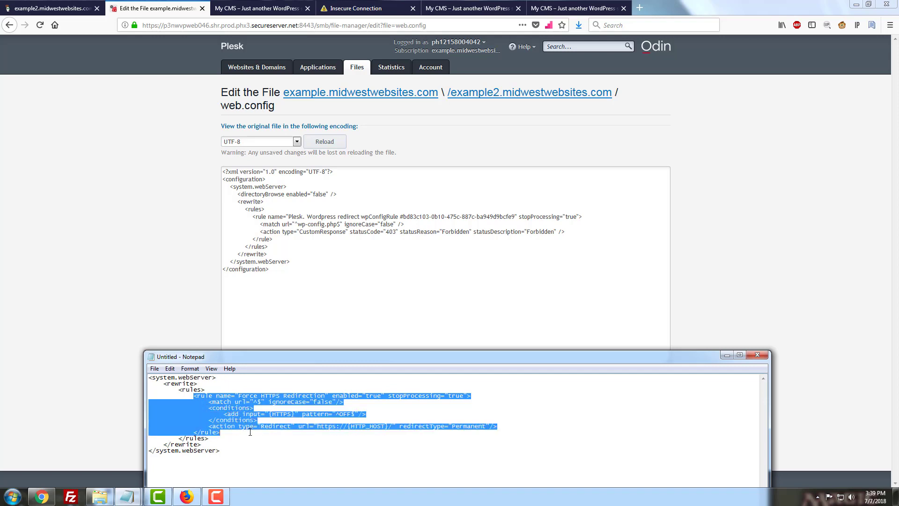
pyautogui.rightClick(241, 406)
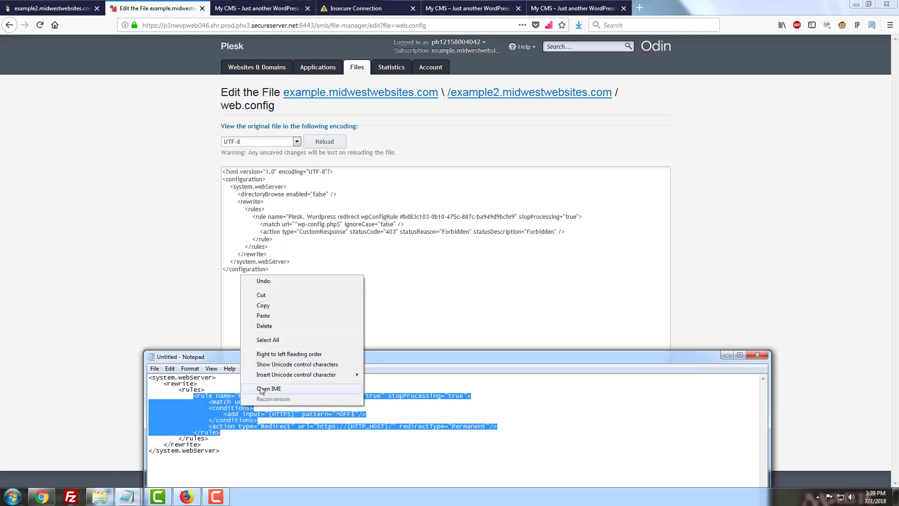
pyautogui.click(279, 307)
# - Paste the copied HTTPS redirection rule after the existing WordPress rule in web.config and save the file
pyautogui.click(291, 240)
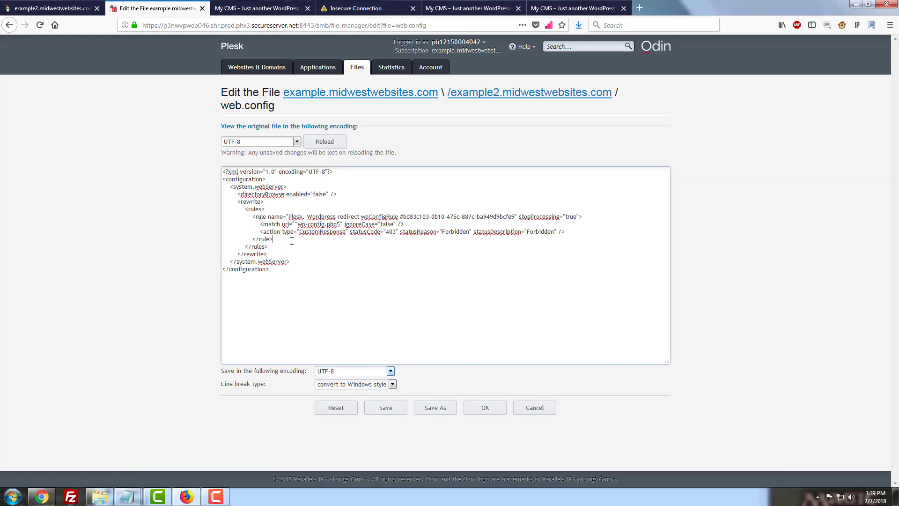
pyautogui.press('Return')
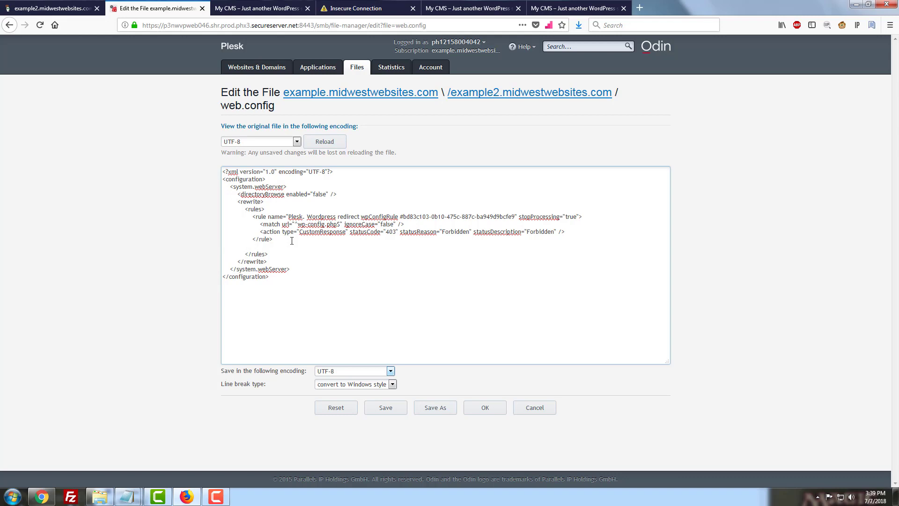
pyautogui.hotkey('ctrl', 'v')
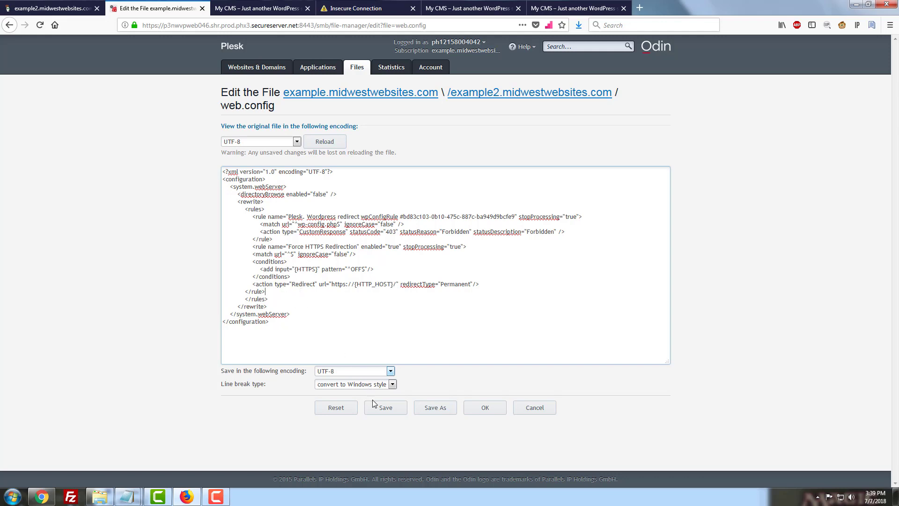
pyautogui.click(380, 412)
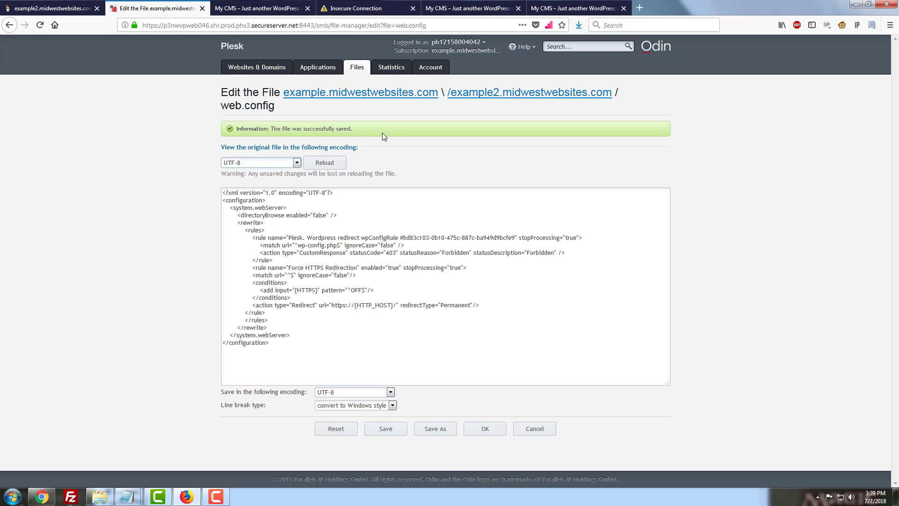
# - Reload example2.midwestwebsites.com in the newest site tab to test the redirect to https
pyautogui.click(602, 7)
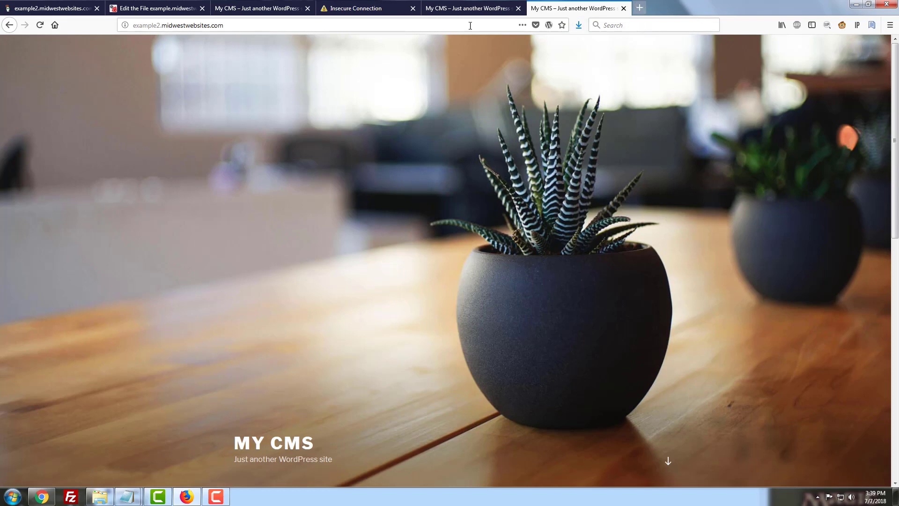
pyautogui.click(229, 24)
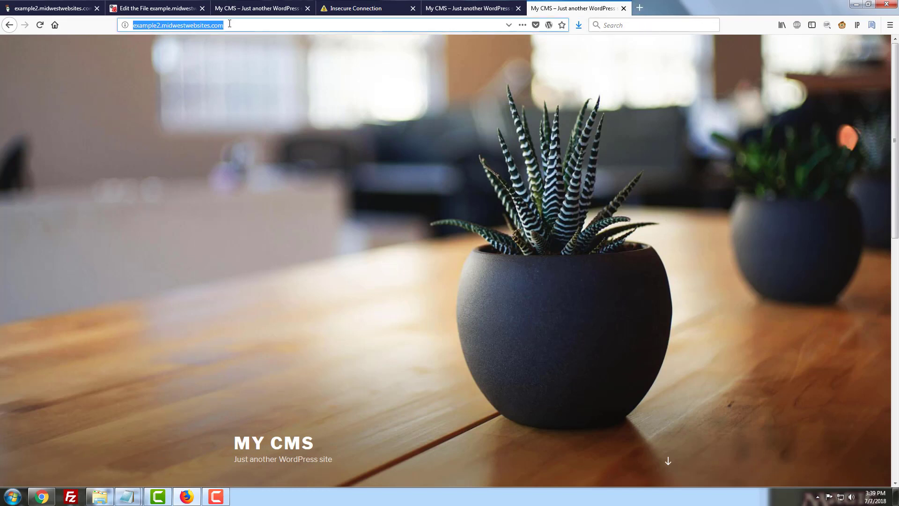
pyautogui.press('Return')
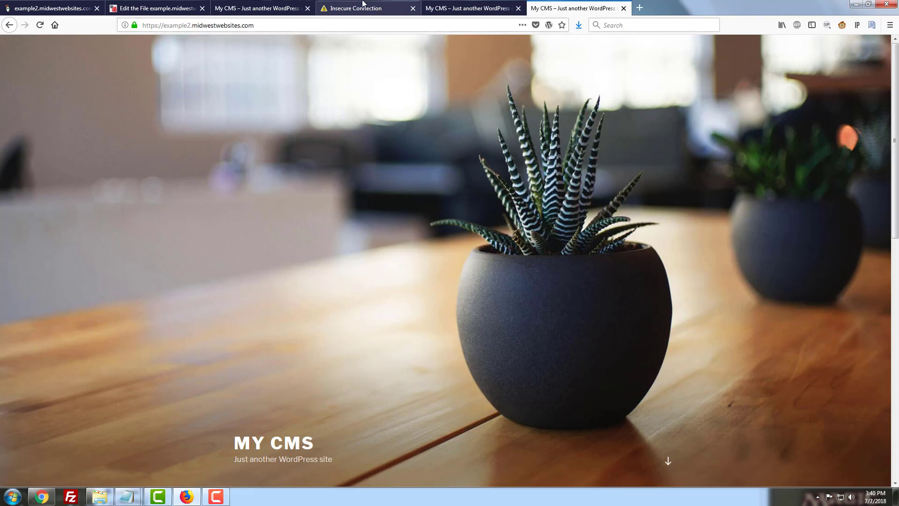
# - Inspect the HTML of the "Hello world!" post link in the earlier non-https site tab
pyautogui.click(271, 8)
pyautogui.scroll(-6, 249, 333)
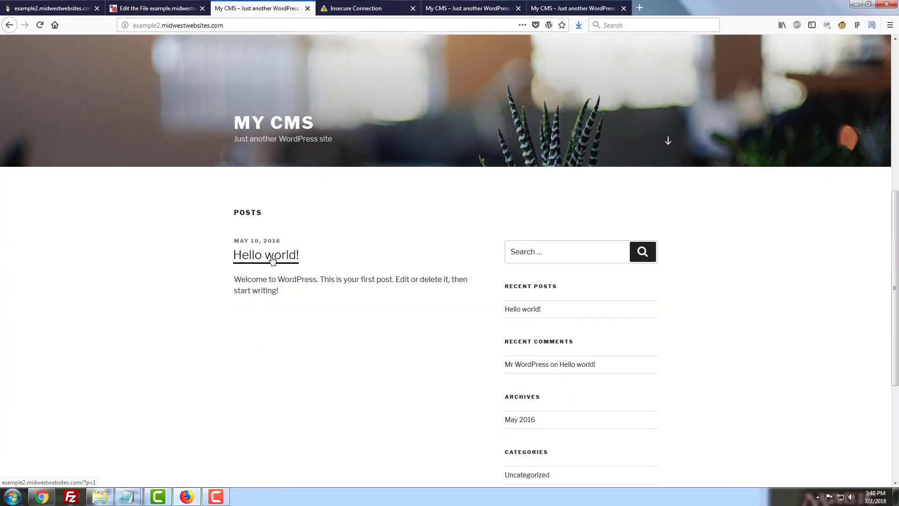
pyautogui.rightClick(273, 259)
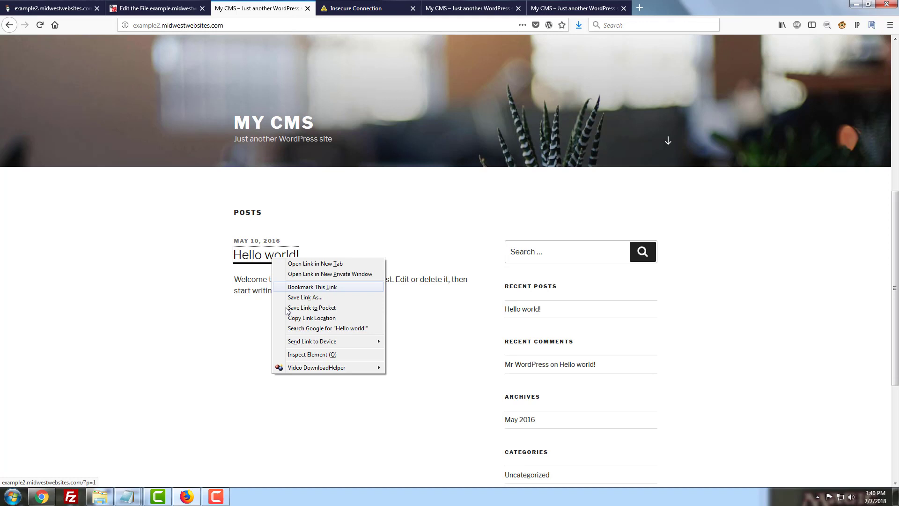
pyautogui.click(296, 354)
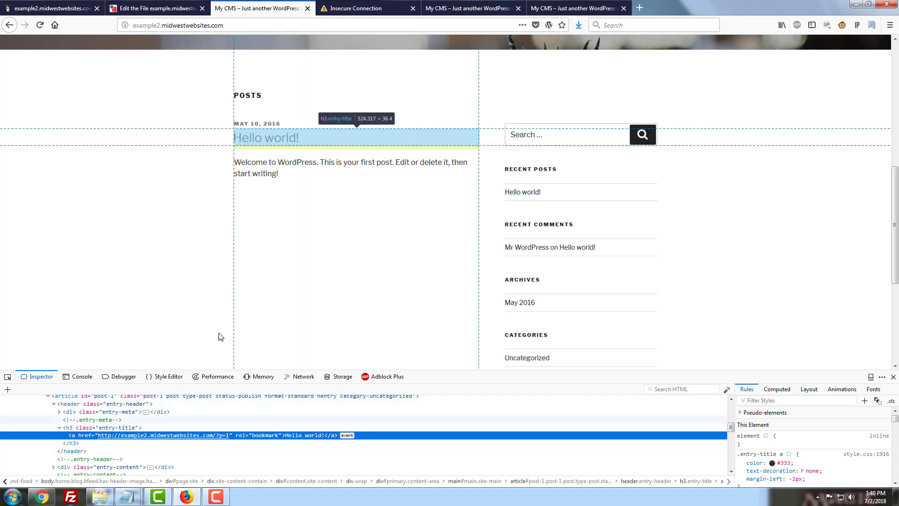
# - Inspect the "Hello world!" link on the newest https site tab and compare its address with the one in the earlier tab
pyautogui.click(574, 8)
pyautogui.scroll(-10, 241, 342)
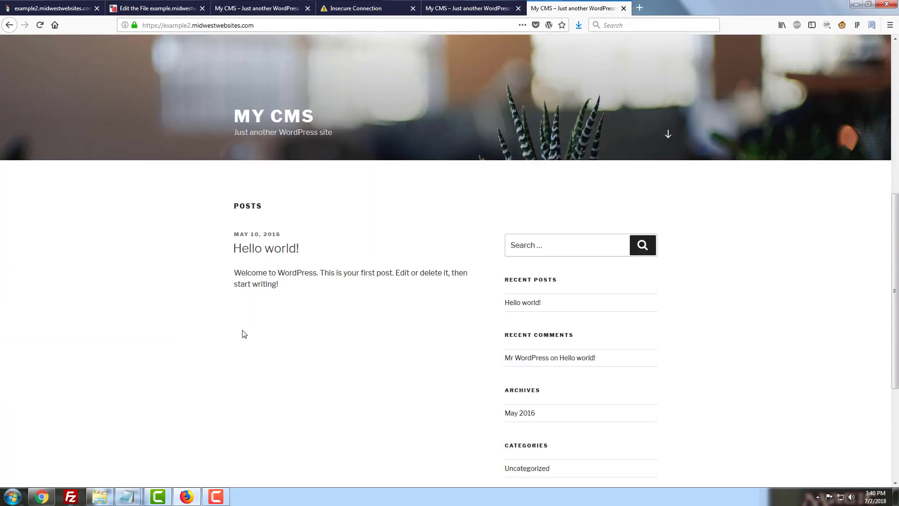
pyautogui.rightClick(286, 202)
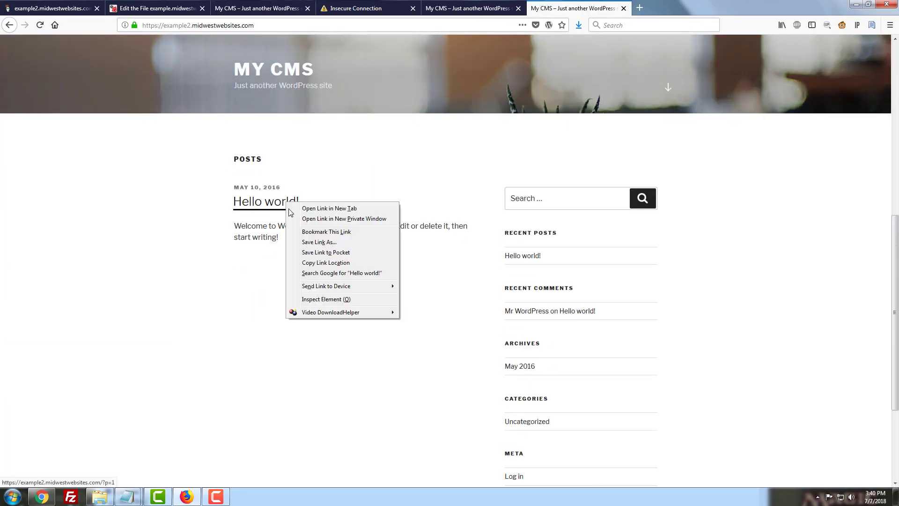
pyautogui.click(309, 299)
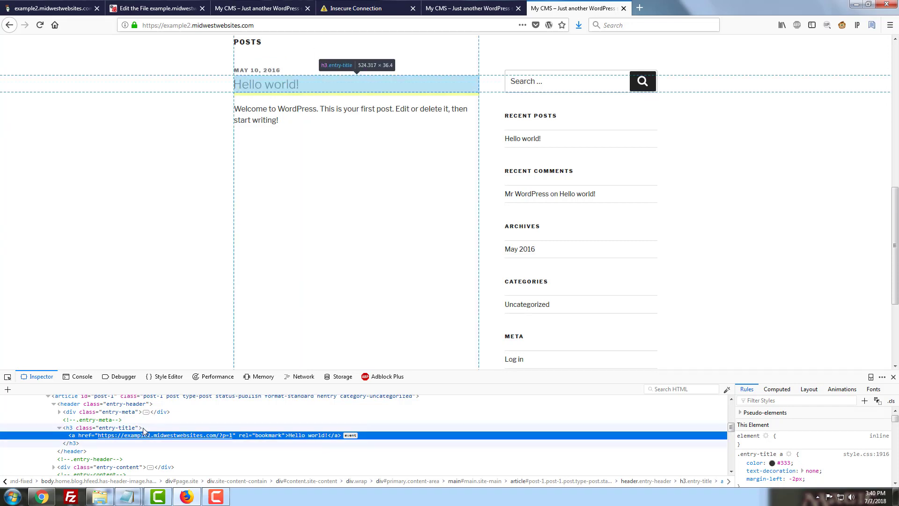
pyautogui.click(266, 8)
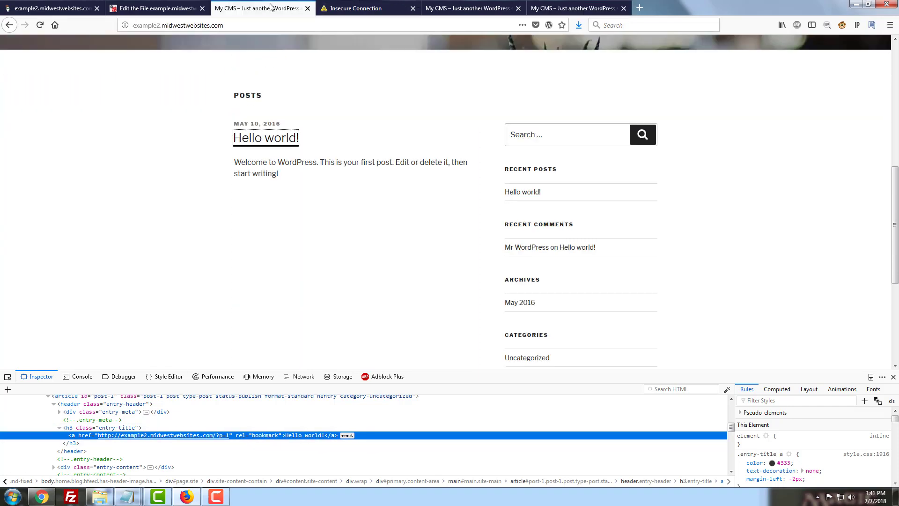
pyautogui.click(473, 8)
# - Load the https WordPress general settings address again in the Insecure Connection tab
pyautogui.click(352, 6)
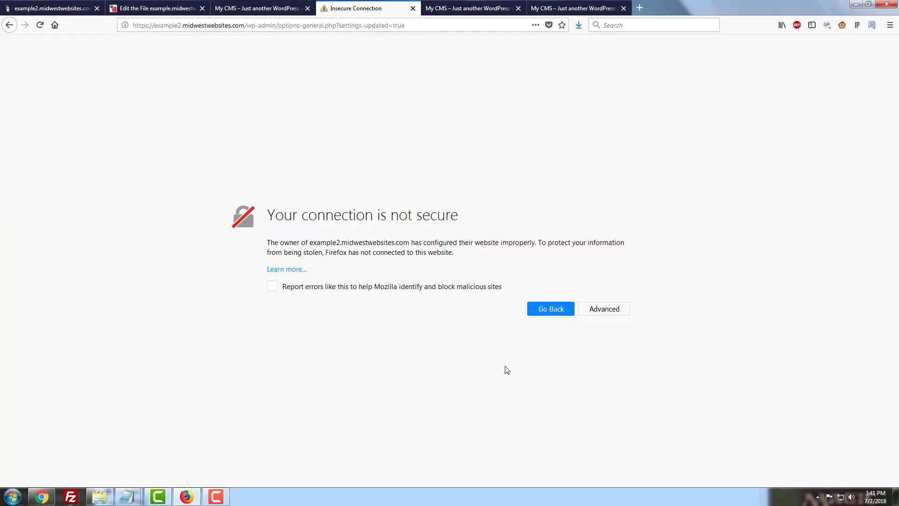
pyautogui.click(232, 28)
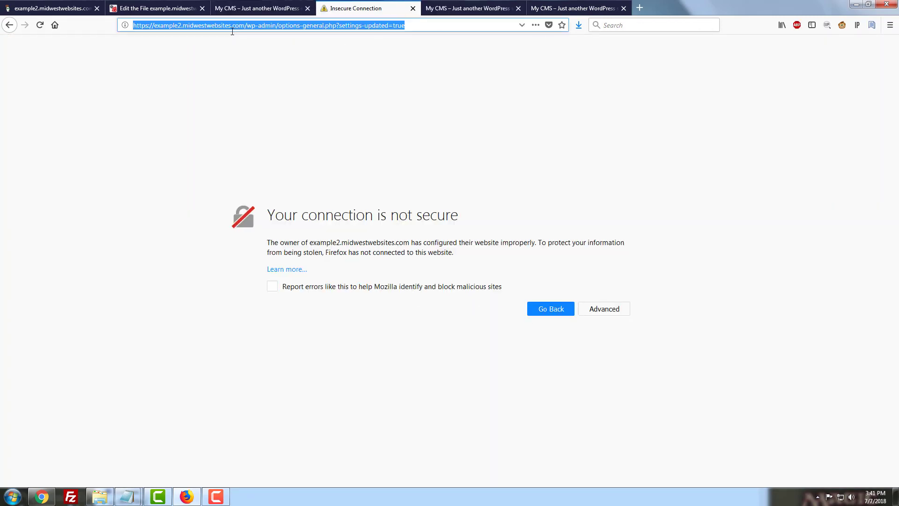
pyautogui.press('Return')
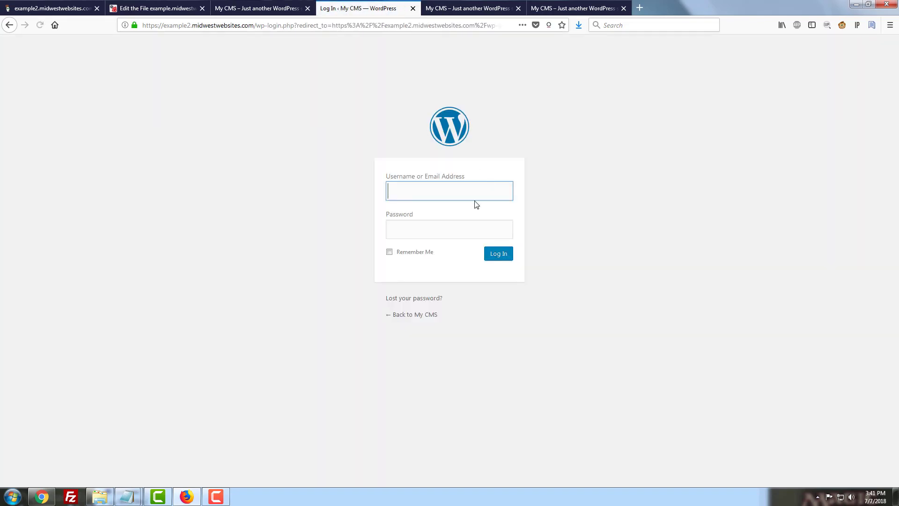
# - Log in to WordPress with the username examplesite and the account password
pyautogui.click(460, 186)
pyautogui.write('examplesite')
pyautogui.press('Tab')
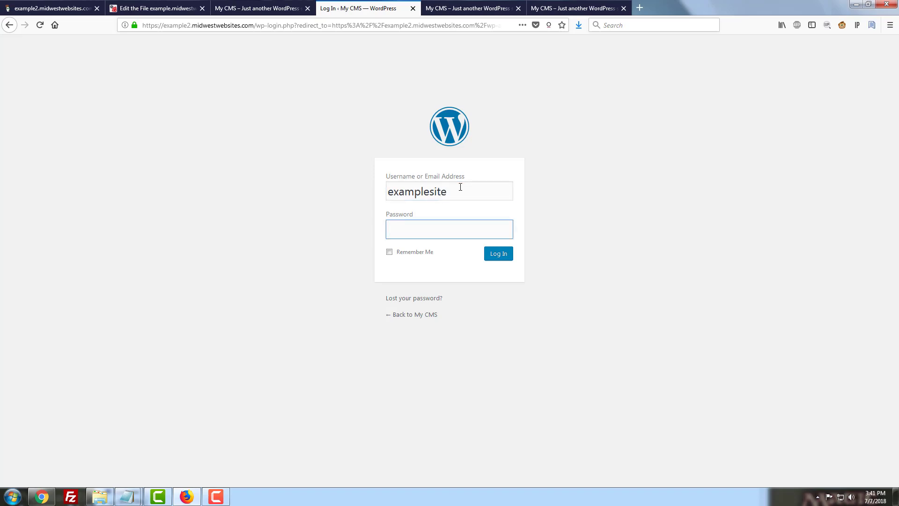
pyautogui.write('•••••••••••••')
pyautogui.press('Return')
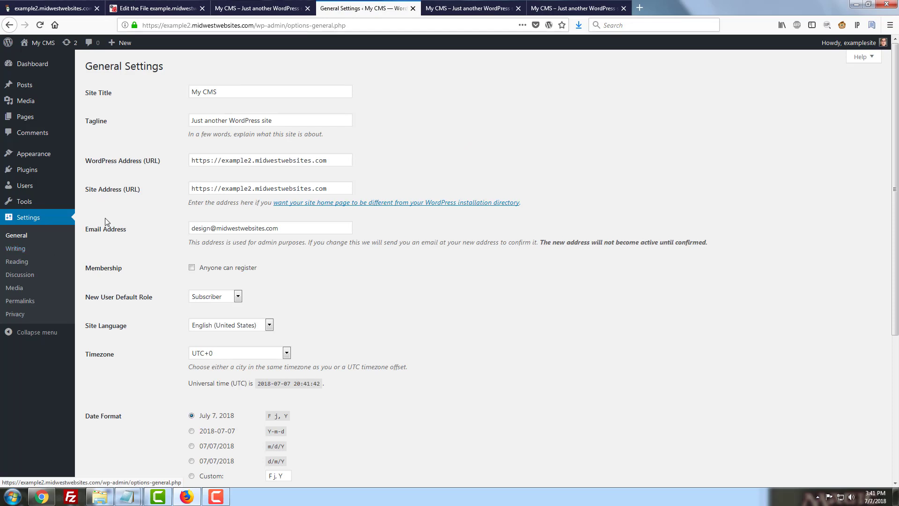
# - Search the new WordPress plugins for "ssl" and try to install Really Simple SSL
pyautogui.click(39, 171)
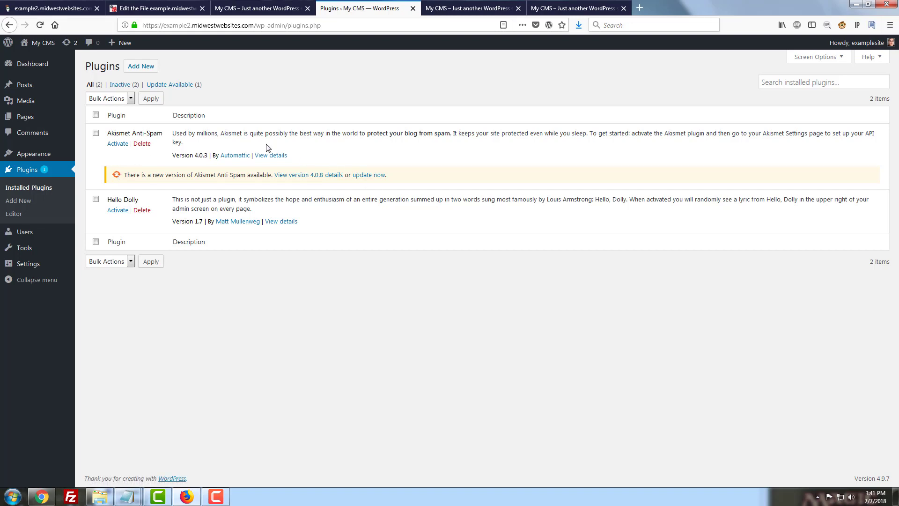
pyautogui.click(149, 64)
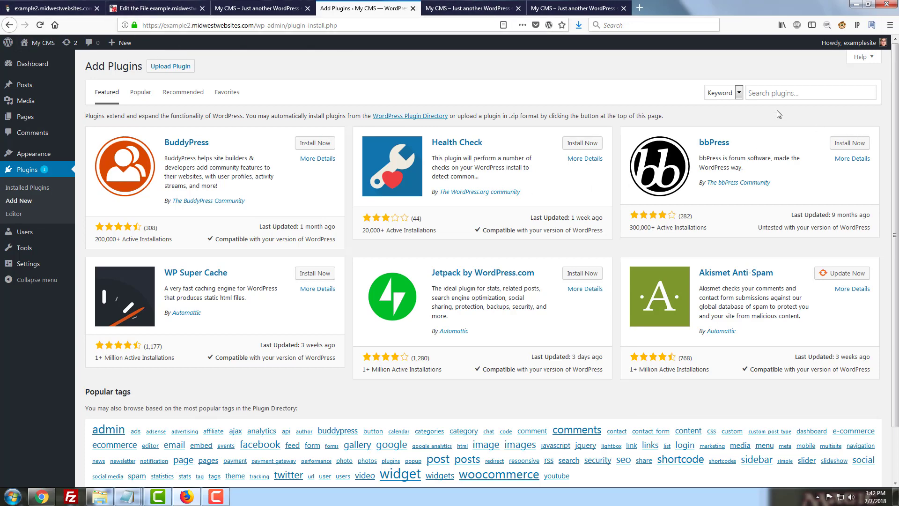
pyautogui.click(779, 94)
pyautogui.write('ssl')
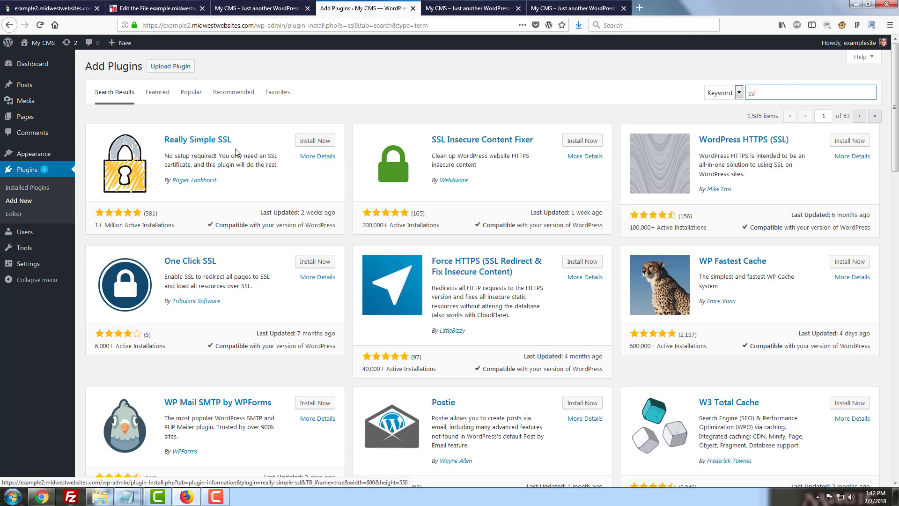
pyautogui.click(303, 145)
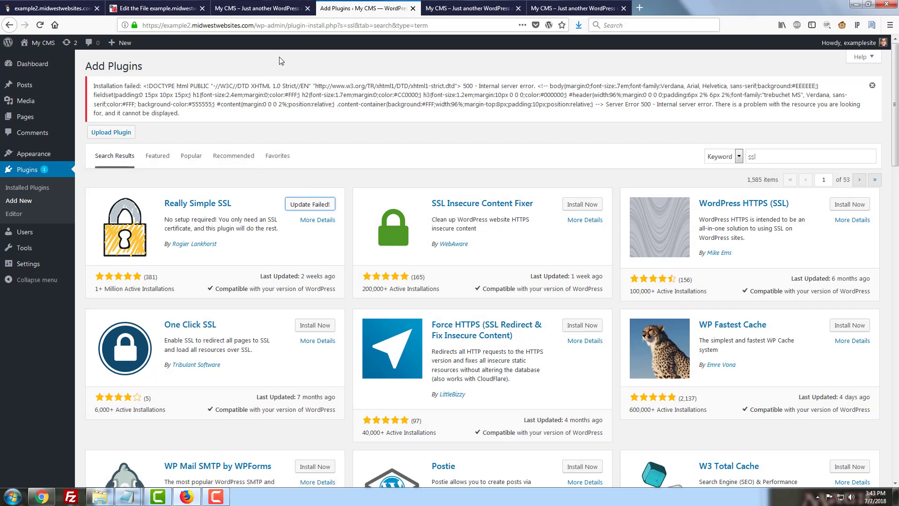
# - Return to the Plesk File Manager and open the permissions of the wp-content folder in example2.midwestwebsites.com
pyautogui.click(265, 6)
pyautogui.click(473, 6)
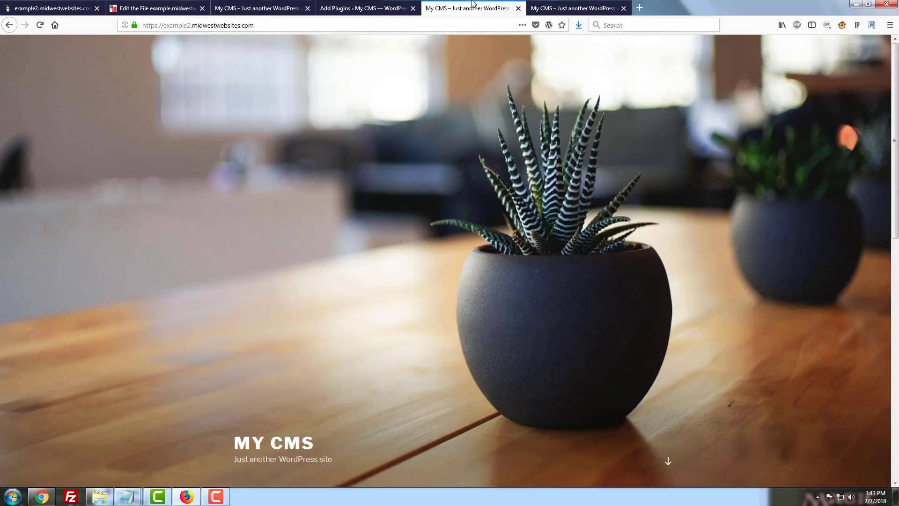
pyautogui.click(256, 8)
pyautogui.click(154, 8)
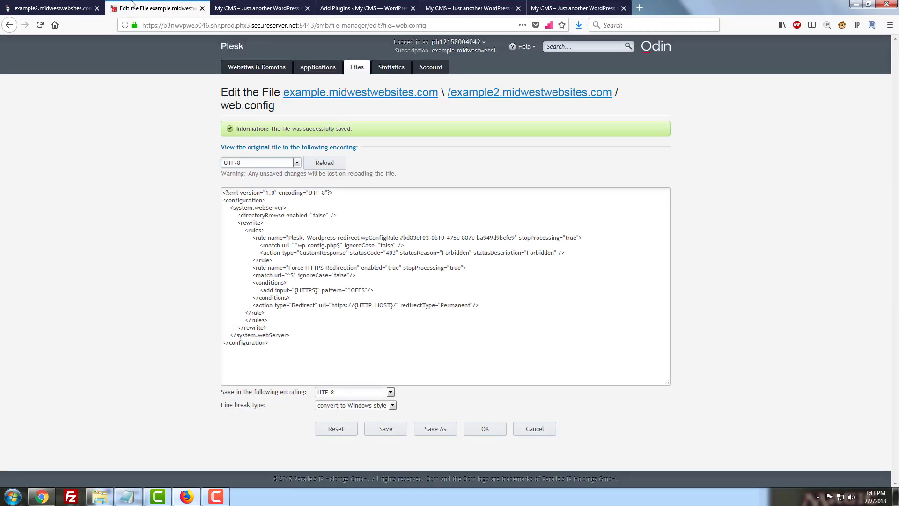
pyautogui.click(348, 72)
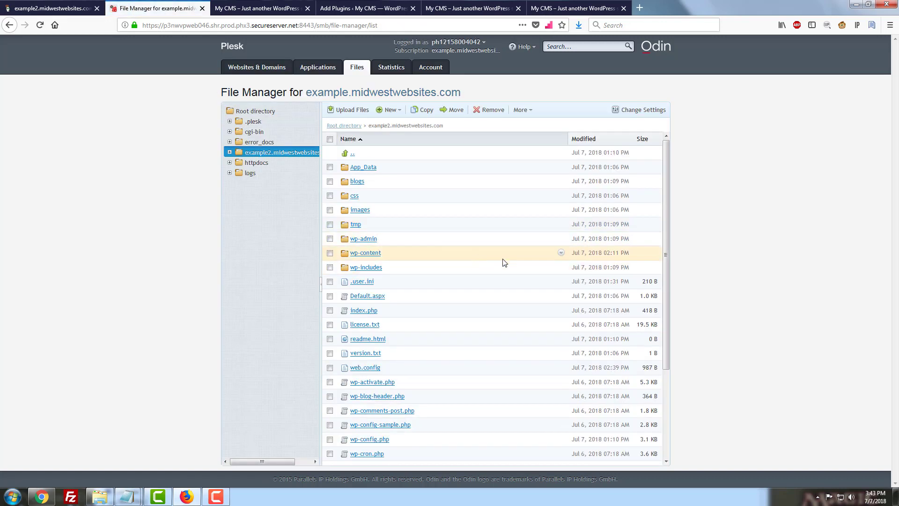
pyautogui.click(564, 255)
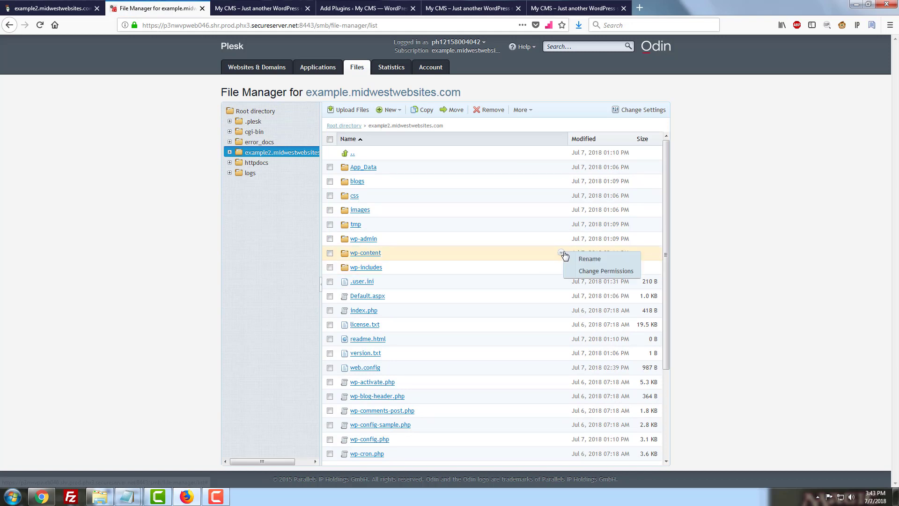
pyautogui.click(584, 269)
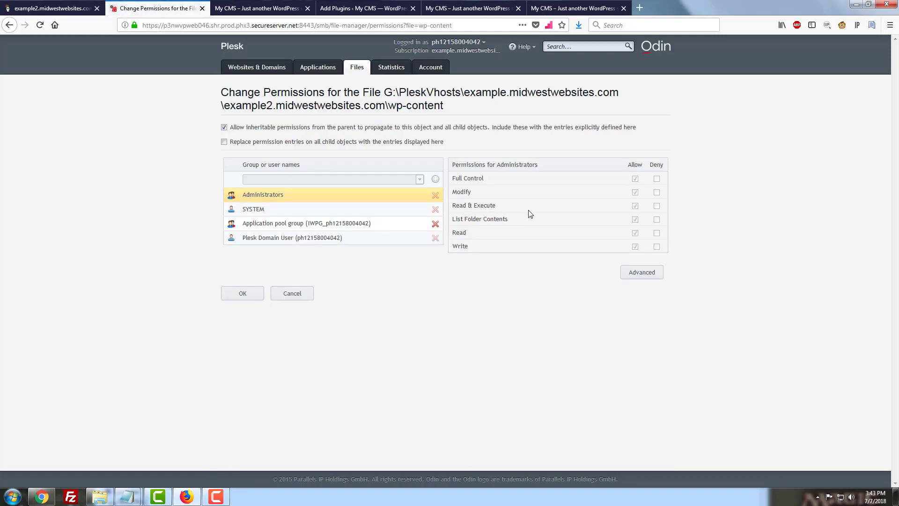
# - Review the wp-content folder permissions for Administrators, SYSTEM, the application pool group and the Plesk domain user
pyautogui.click(328, 239)
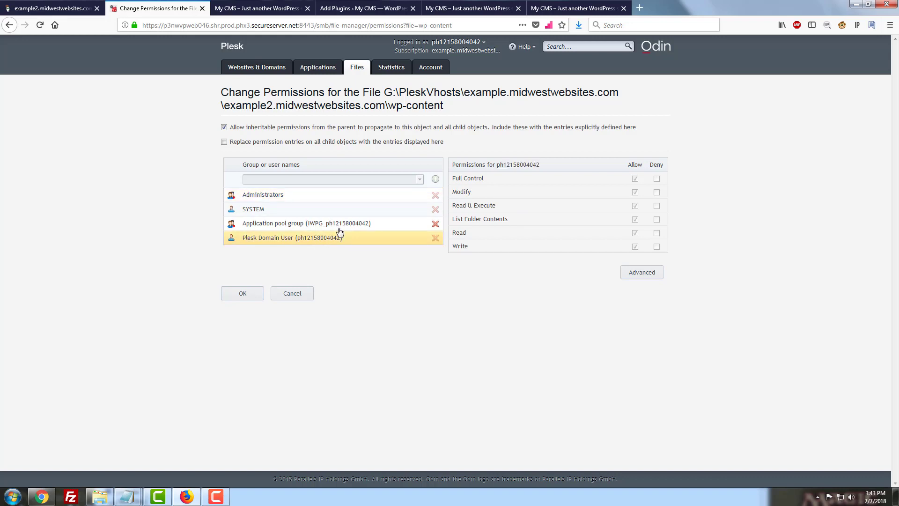
pyautogui.click(367, 225)
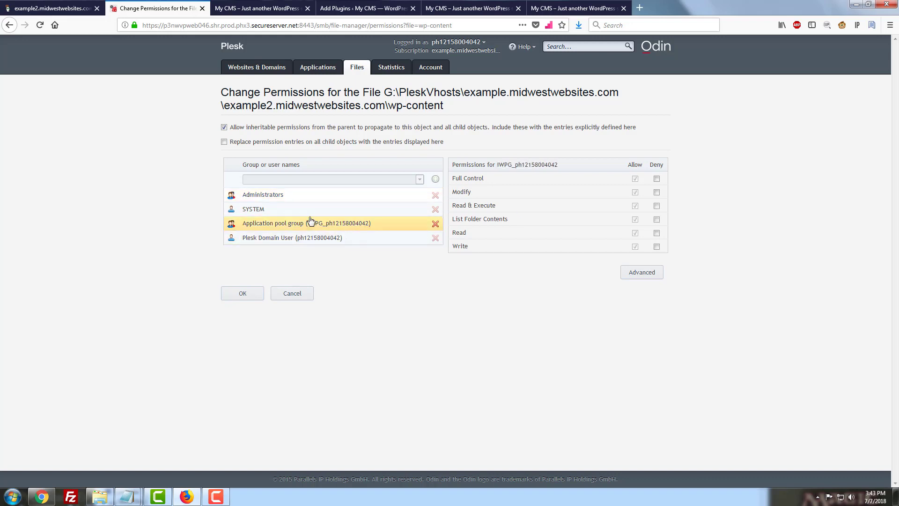
pyautogui.click(313, 215)
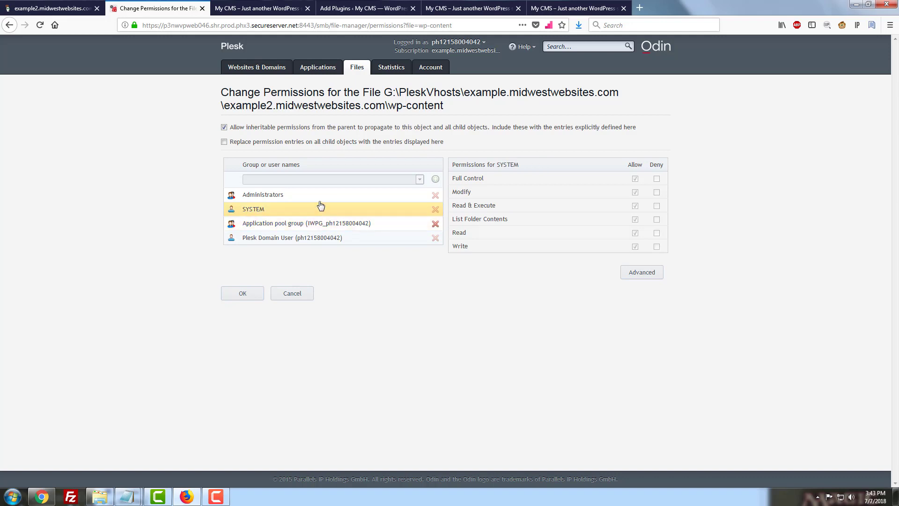
pyautogui.click(318, 200)
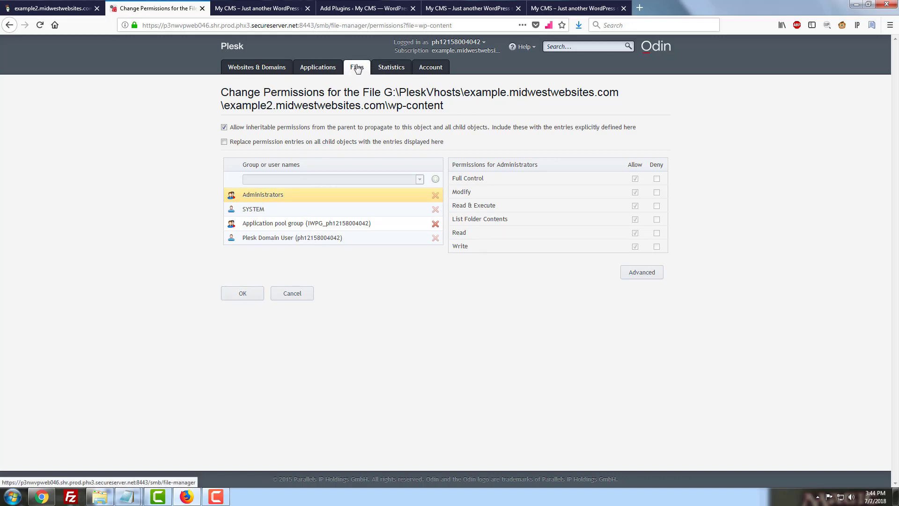
pyautogui.click(330, 212)
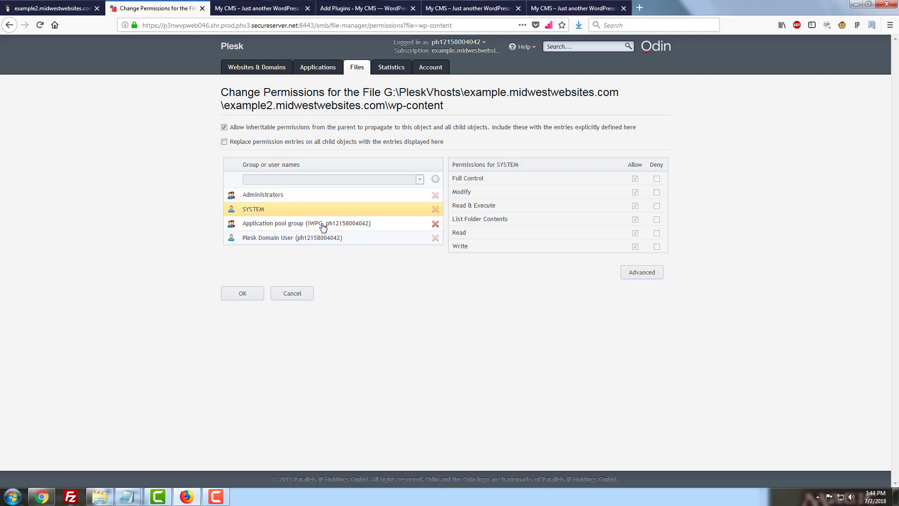
pyautogui.click(321, 224)
pyautogui.click(317, 241)
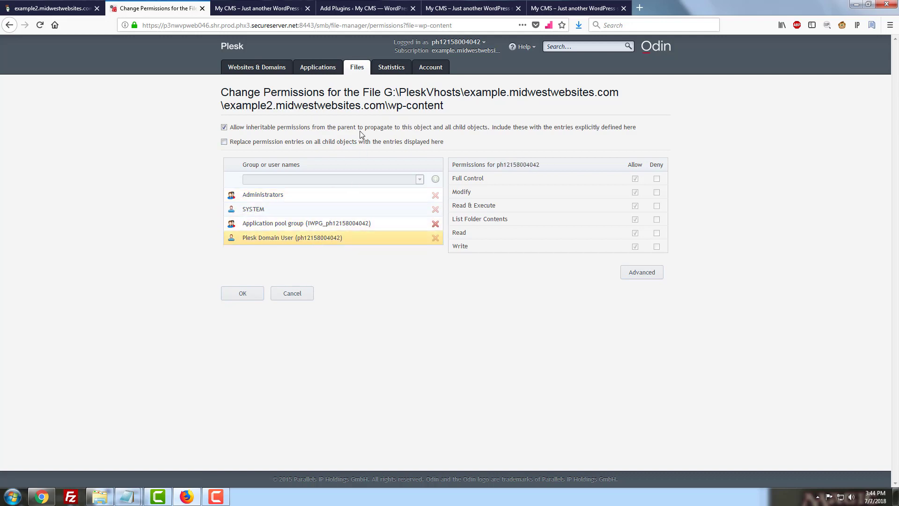
# - Return to the file list and open the permissions of the plugins folder inside wp-content
pyautogui.click(355, 71)
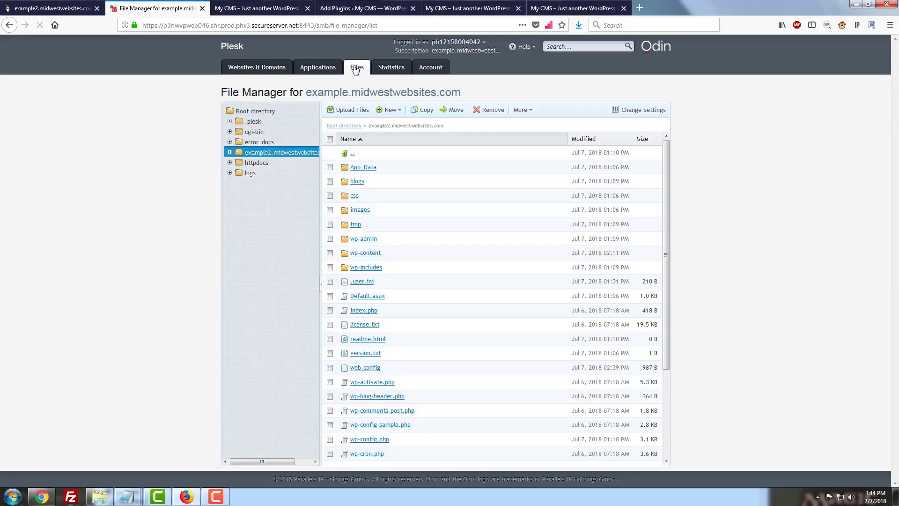
pyautogui.click(366, 253)
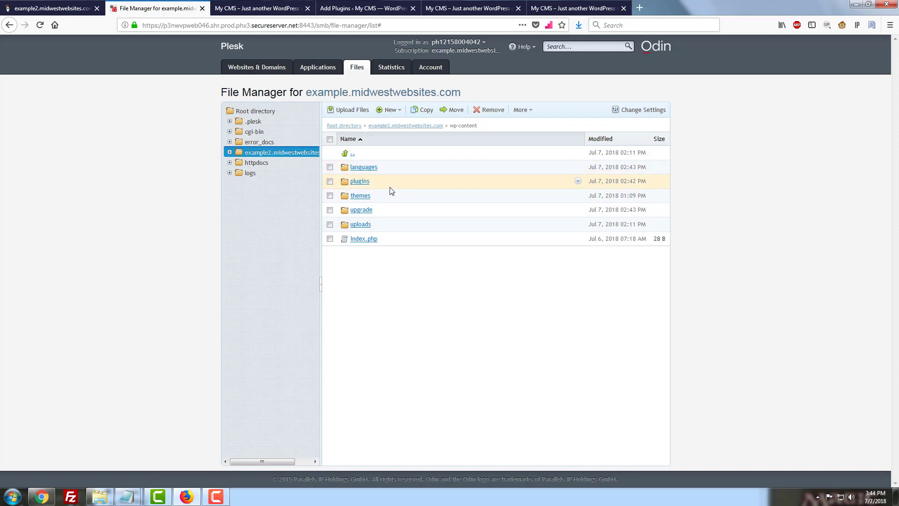
pyautogui.click(578, 181)
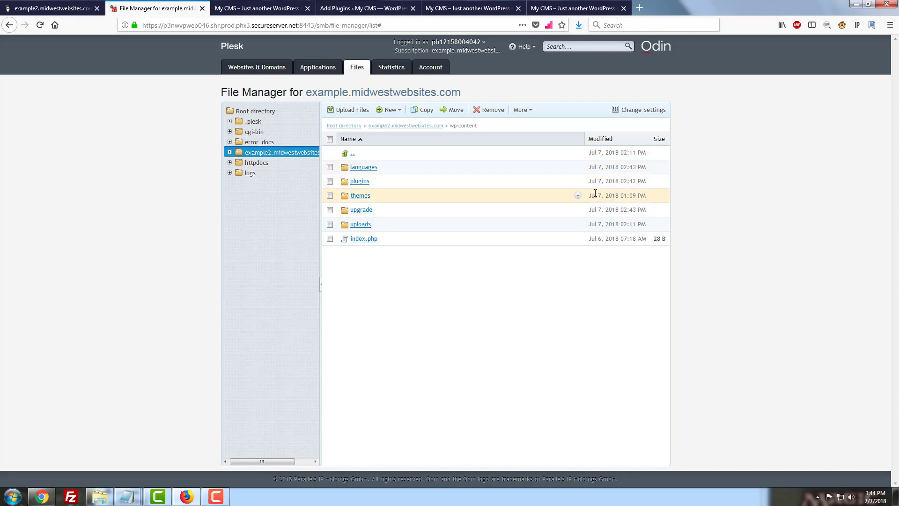
pyautogui.click(578, 182)
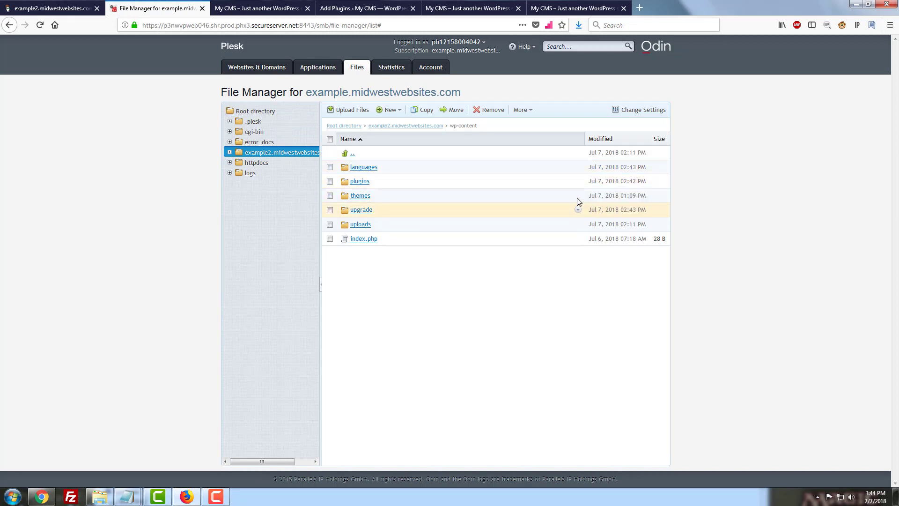
pyautogui.click(577, 182)
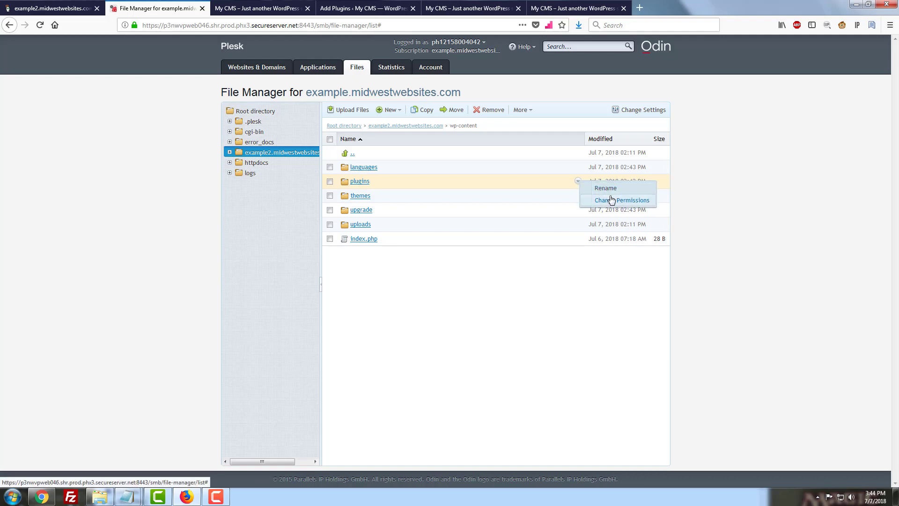
pyautogui.click(609, 199)
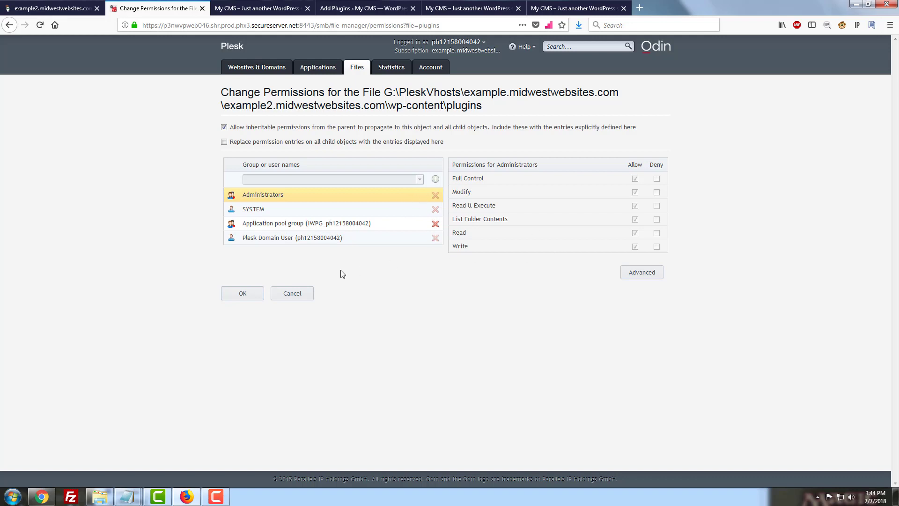
# - Review the plugins folder permissions for SYSTEM, the application pool group and the Plesk domain user
pyautogui.click(283, 209)
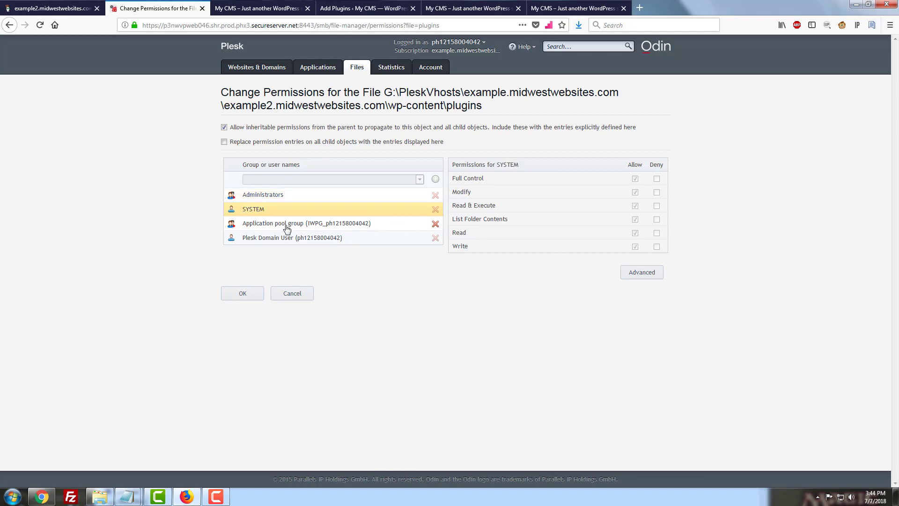
pyautogui.click(287, 228)
pyautogui.click(292, 241)
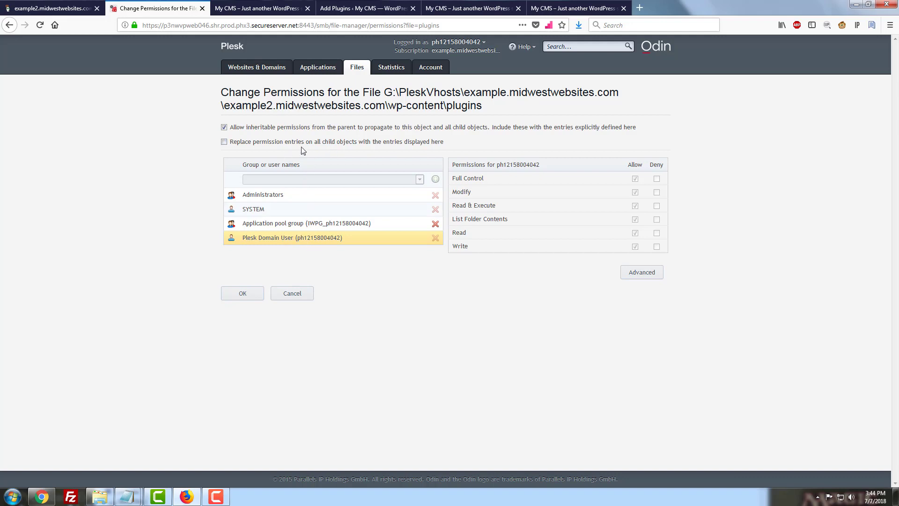
pyautogui.click(252, 5)
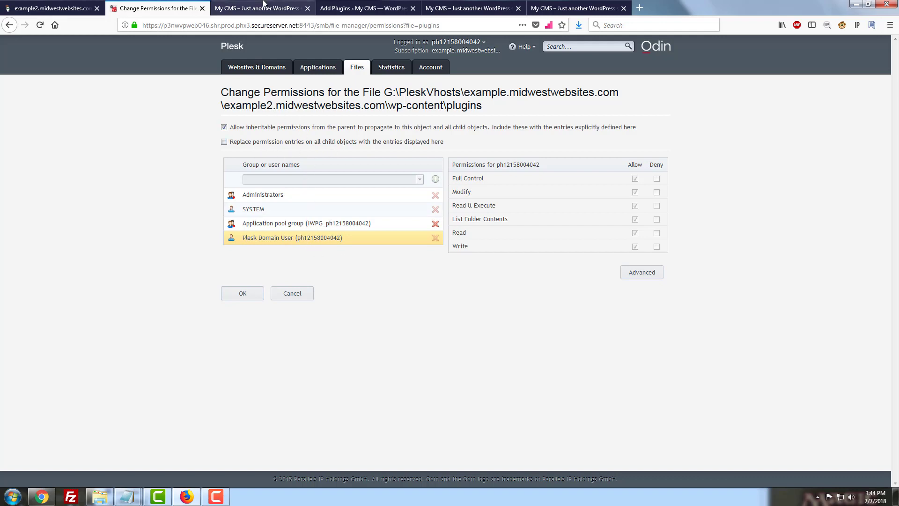
pyautogui.click(181, 5)
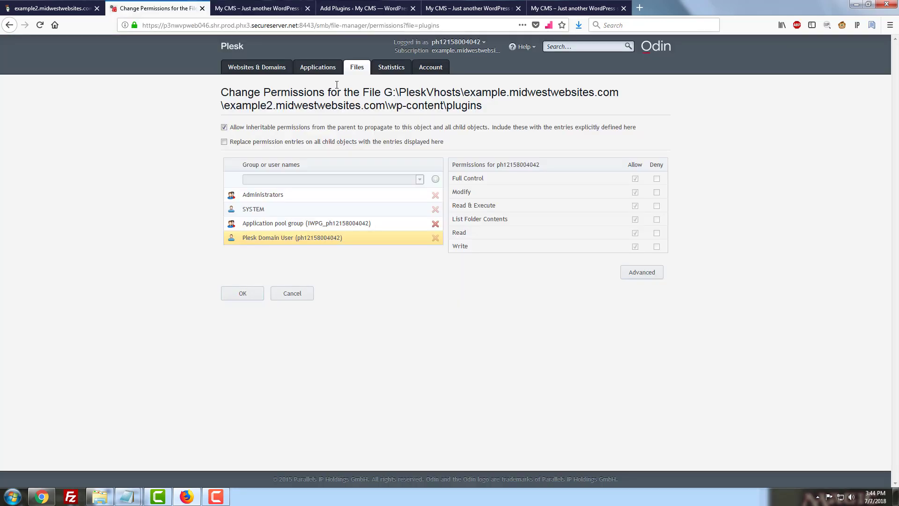
# - Return to the file list and look at the contents of the really-simple-ssl folder inside plugins
pyautogui.click(357, 68)
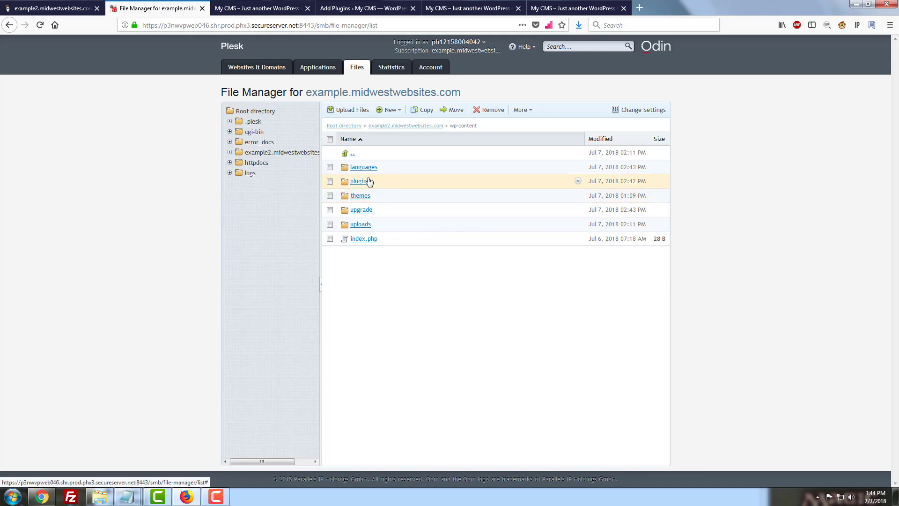
pyautogui.click(359, 182)
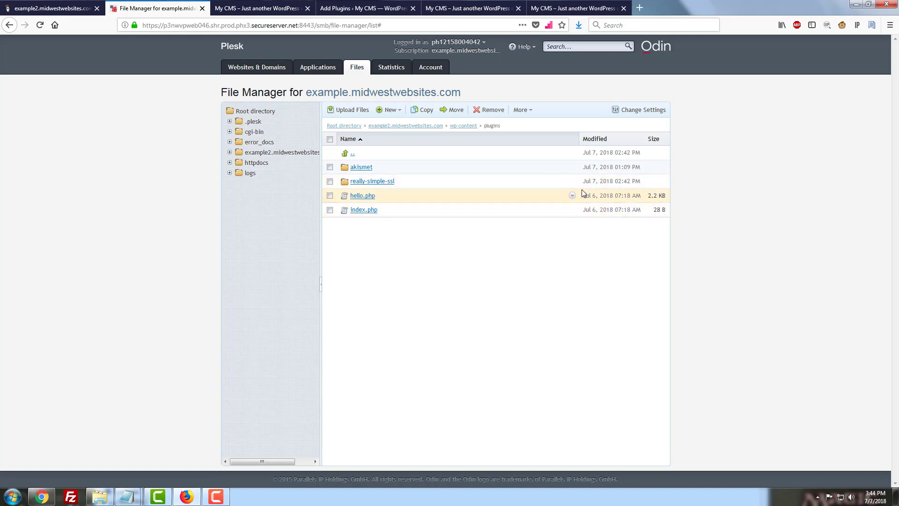
pyautogui.click(381, 182)
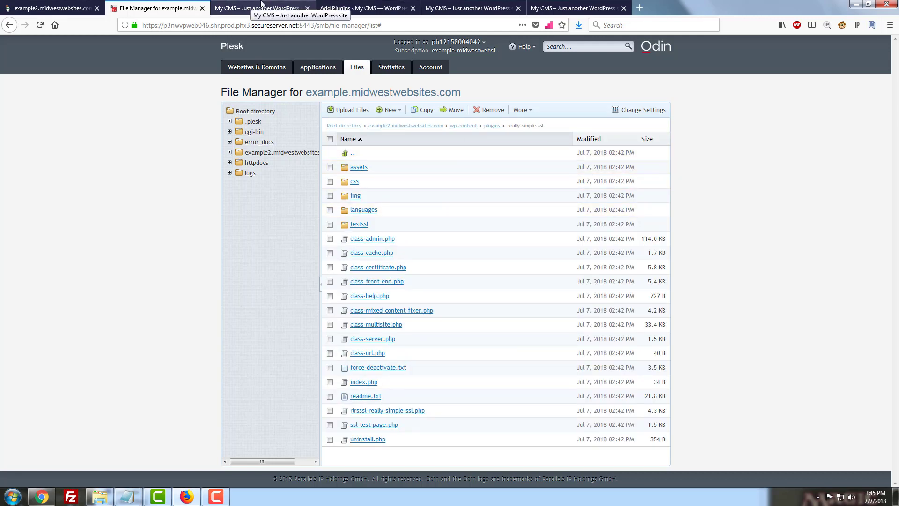
# - Return to the WordPress admin of example2.midwestwebsites.com and open the list of installed plugins
pyautogui.click(277, 8)
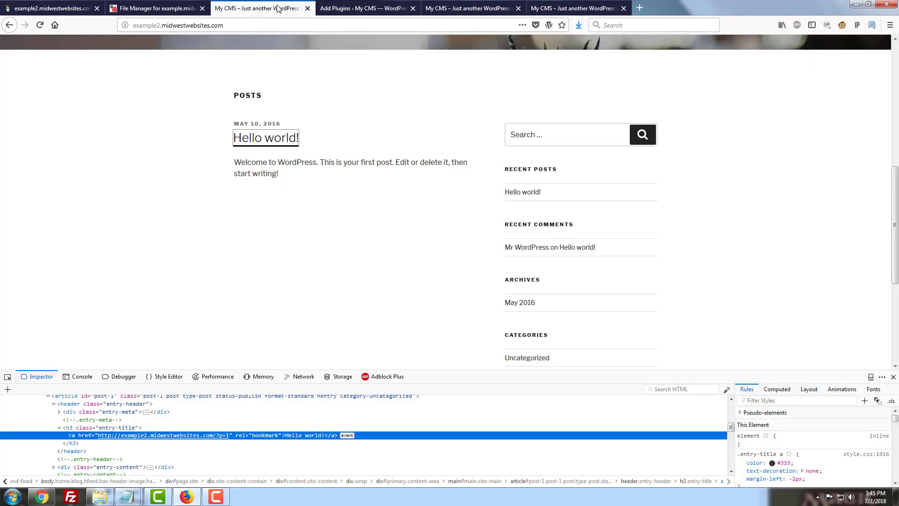
pyautogui.click(157, 9)
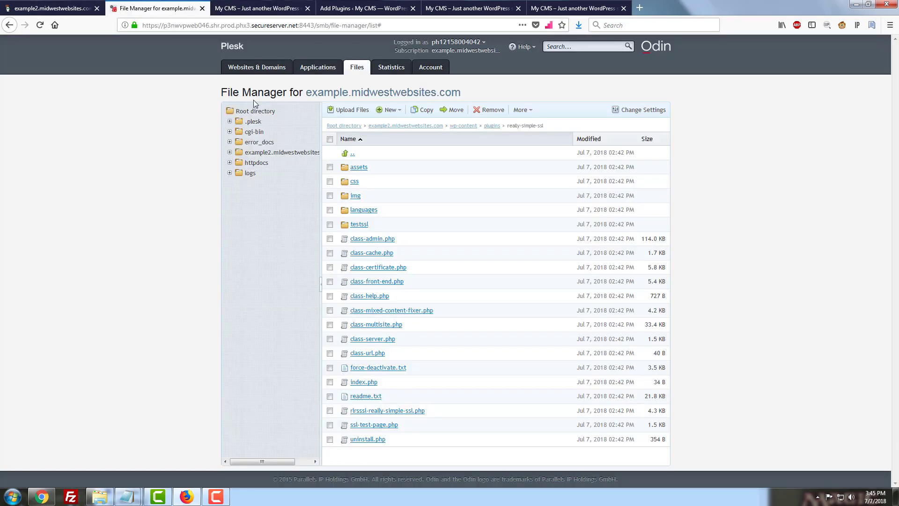
pyautogui.click(461, 5)
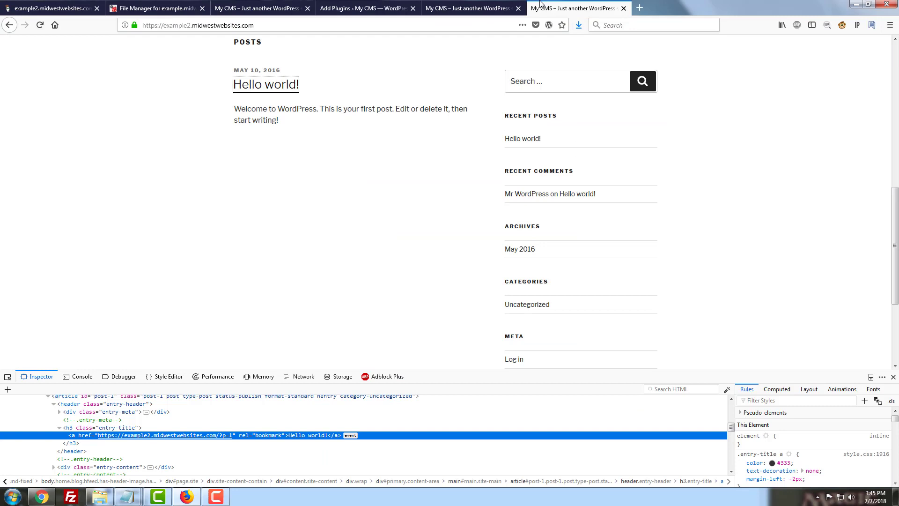
pyautogui.click(461, 5)
pyautogui.click(363, 8)
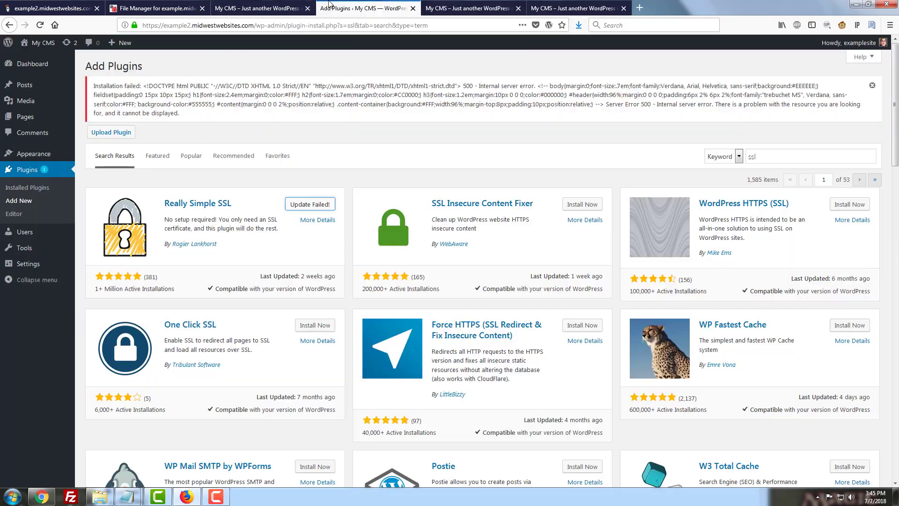
pyautogui.click(18, 191)
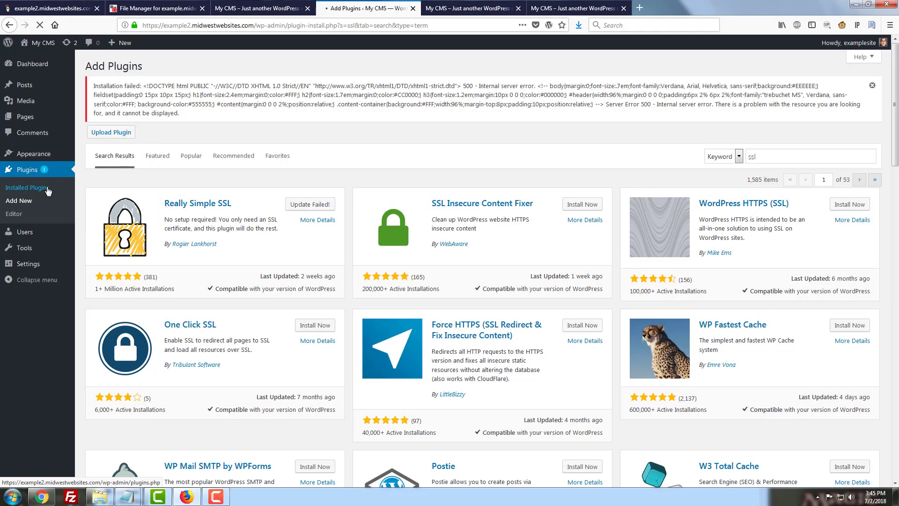
pyautogui.moveTo(67, 159)
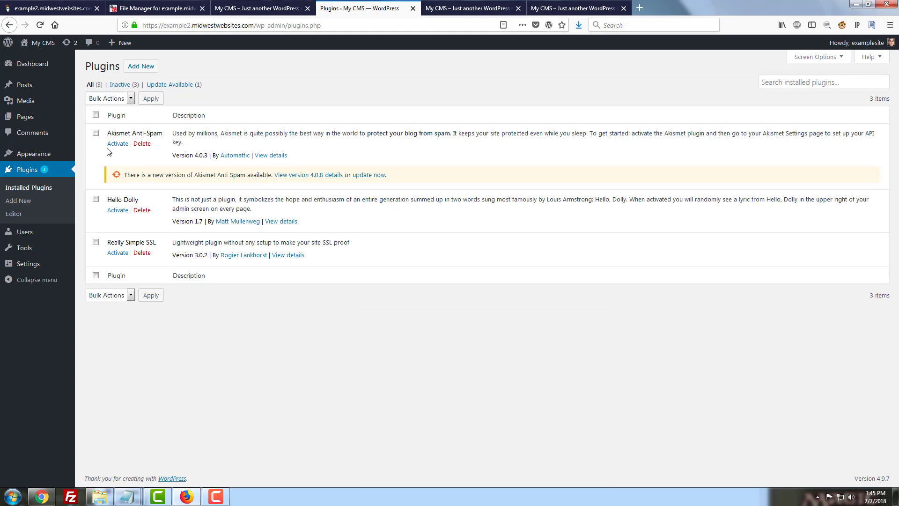
# - Activate the Really Simple SSL plugin, migrate the site to SSL with rewrite rules flushed on activation, and reload the installed plugins
pyautogui.click(115, 254)
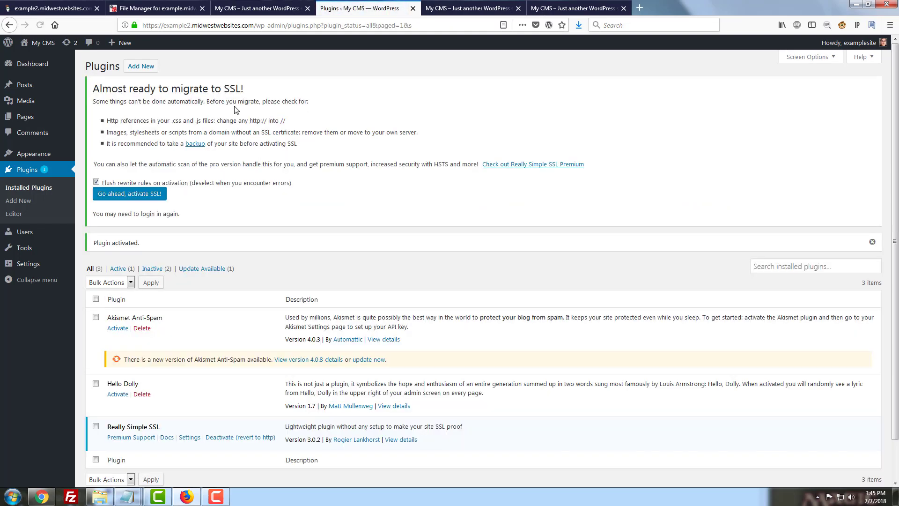
pyautogui.click(133, 199)
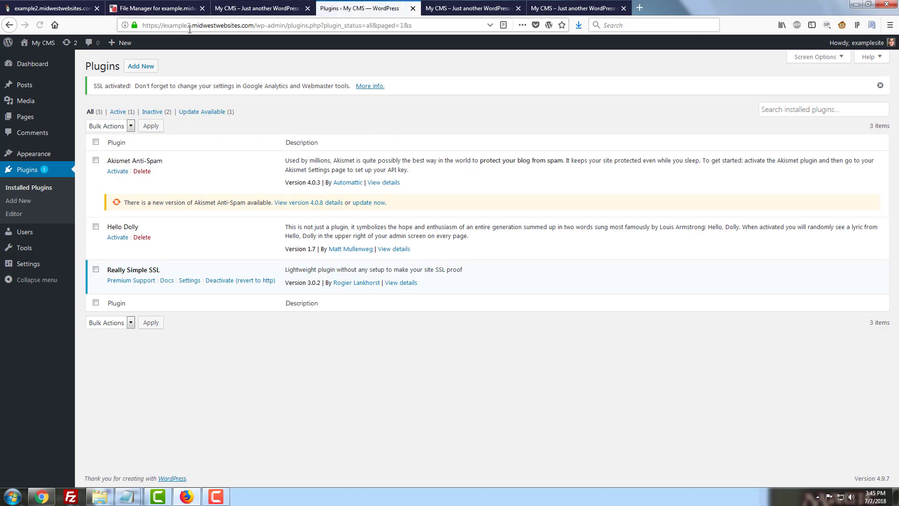
pyautogui.click(33, 176)
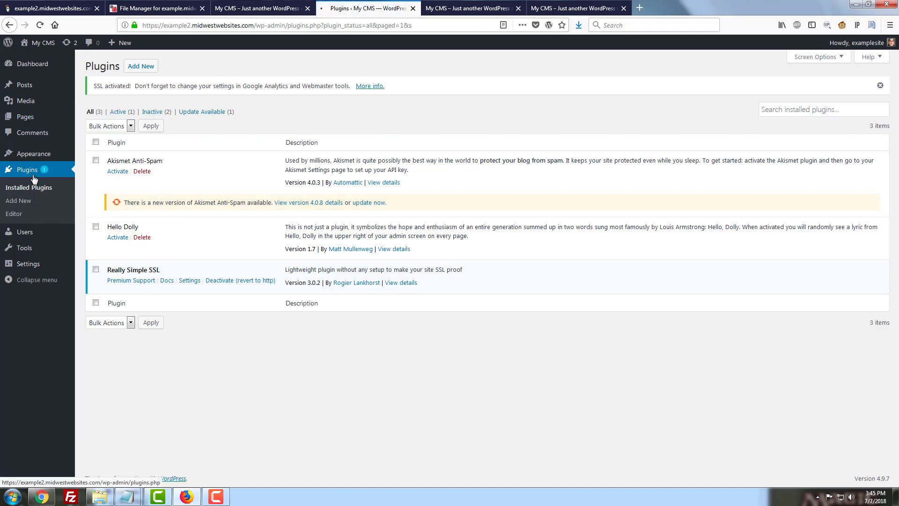